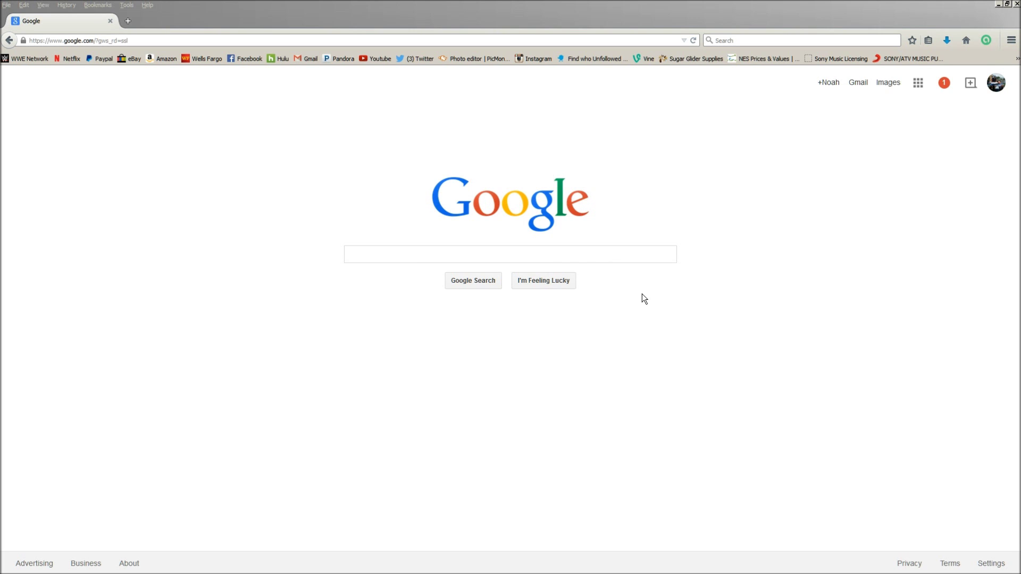
- Search Google for 'How to', switch to Images and scroll through the results
left_click(602, 253)
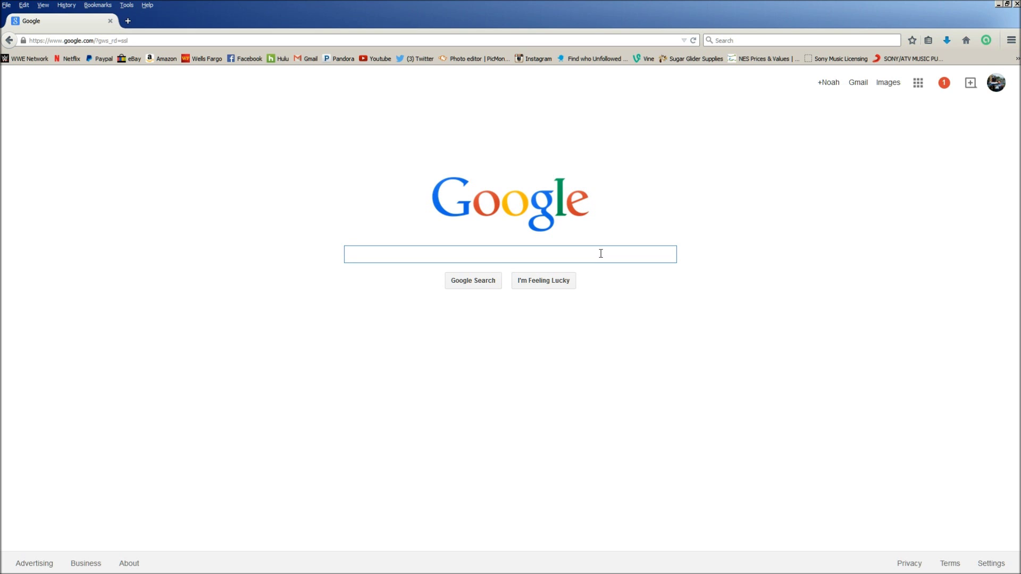
type("How to")
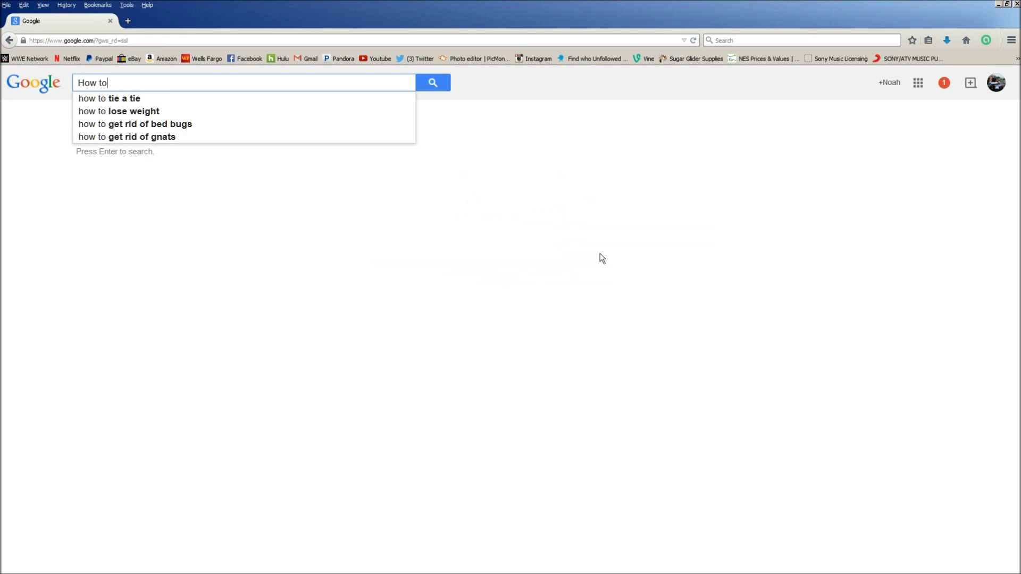
key("Return")
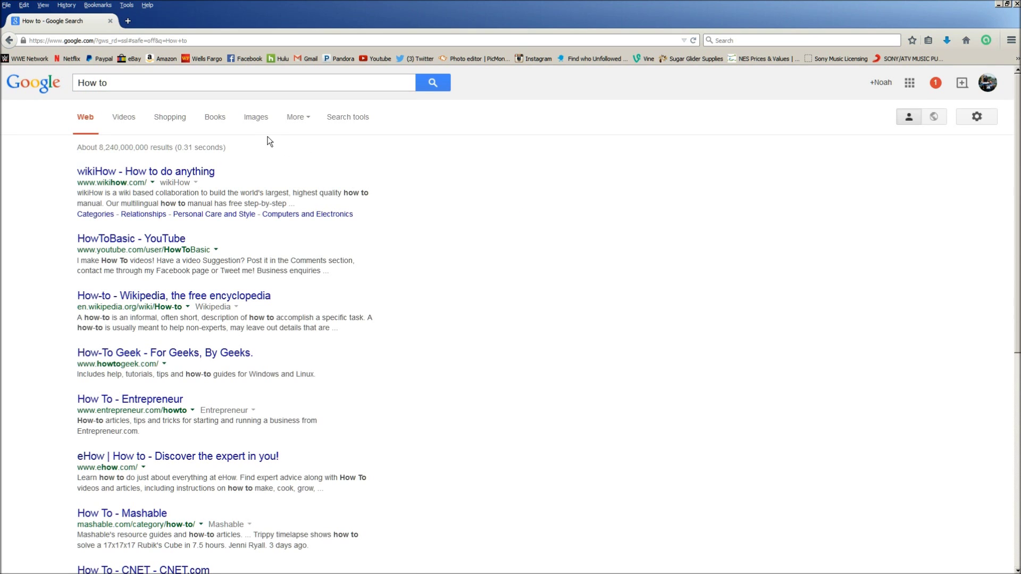
left_click(273, 126)
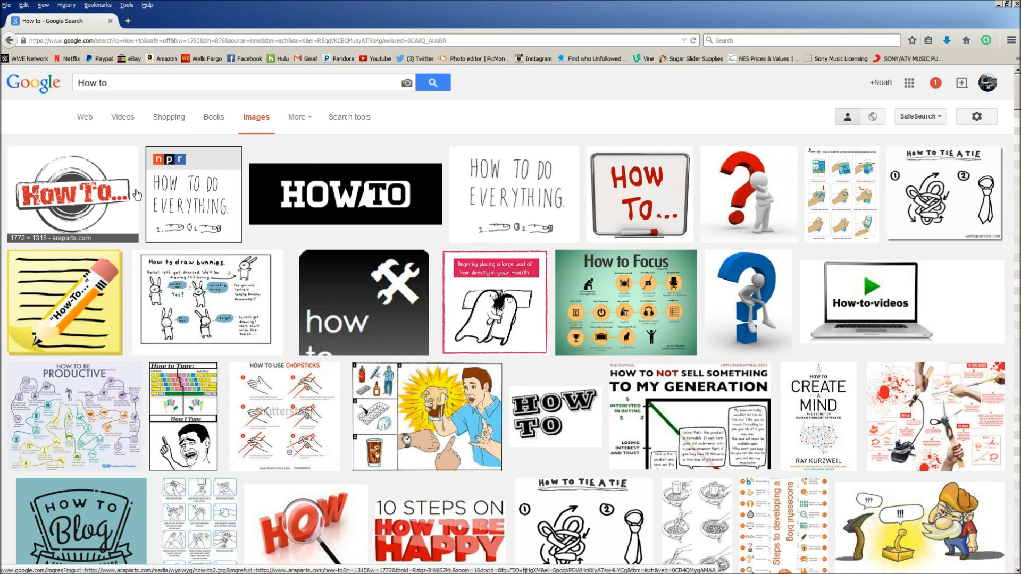
scroll(472, 279, "down", 8)
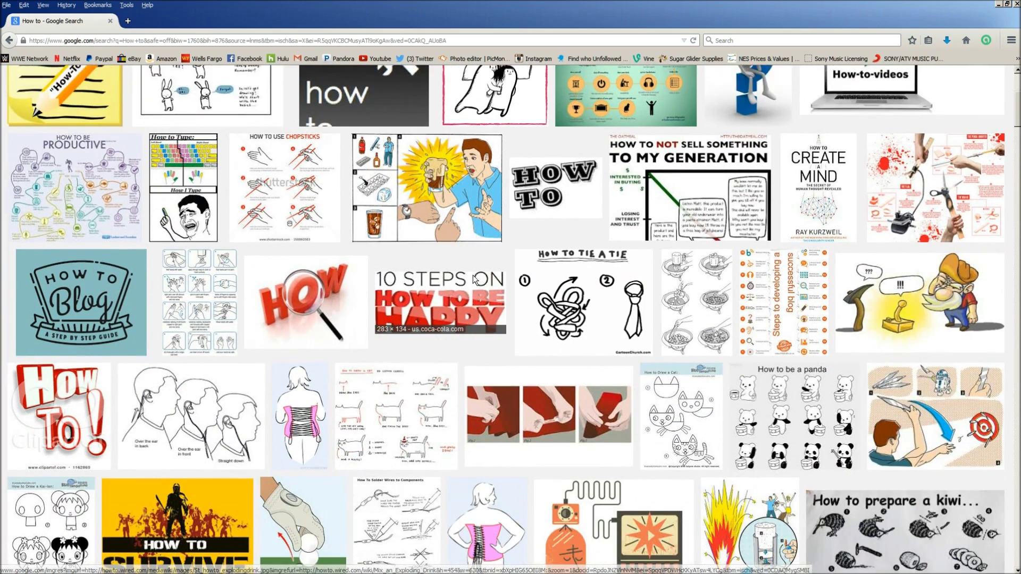
scroll(474, 279, "down", 12)
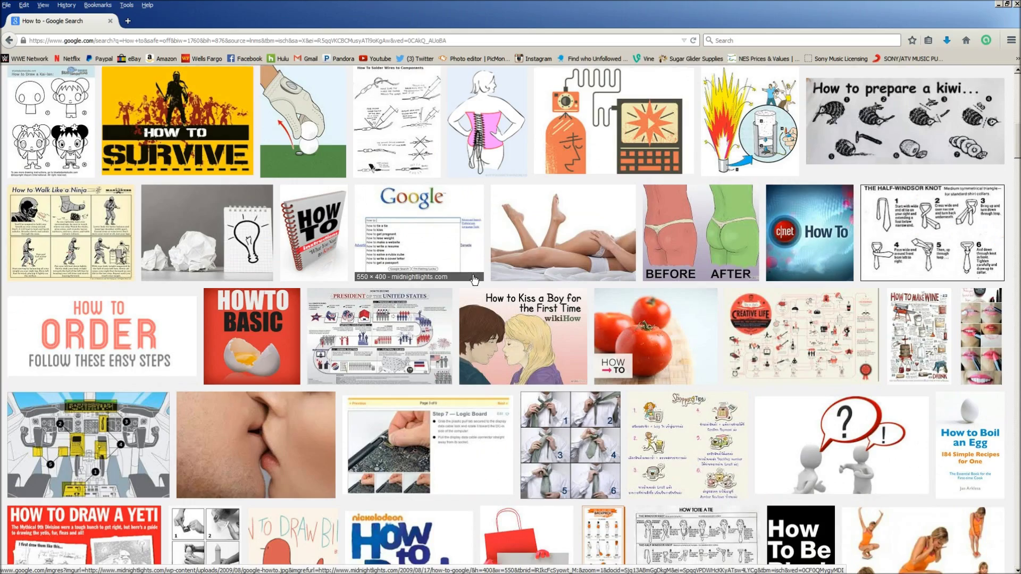
scroll(474, 280, "down", 10)
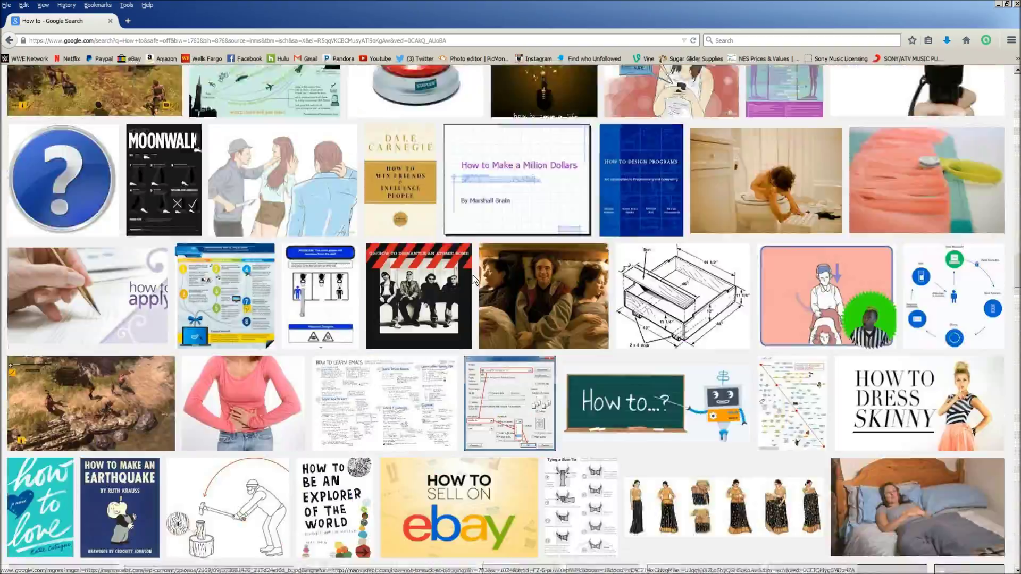
scroll(473, 280, "up", 20)
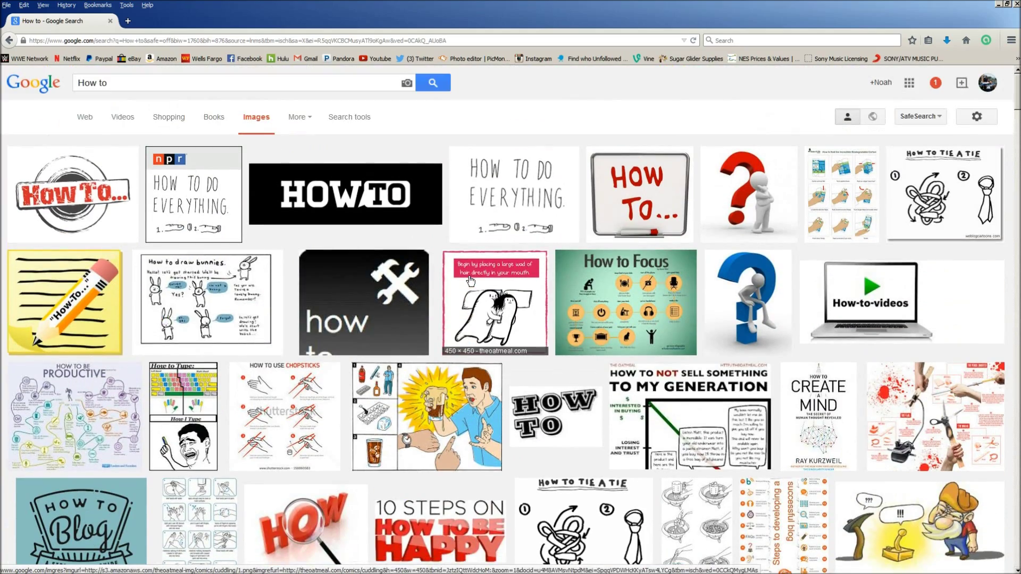
- Save the full-size whiteboard image to the Desktop as How-to-Guide.jpg, then go to PicMonkey
left_click(615, 192)
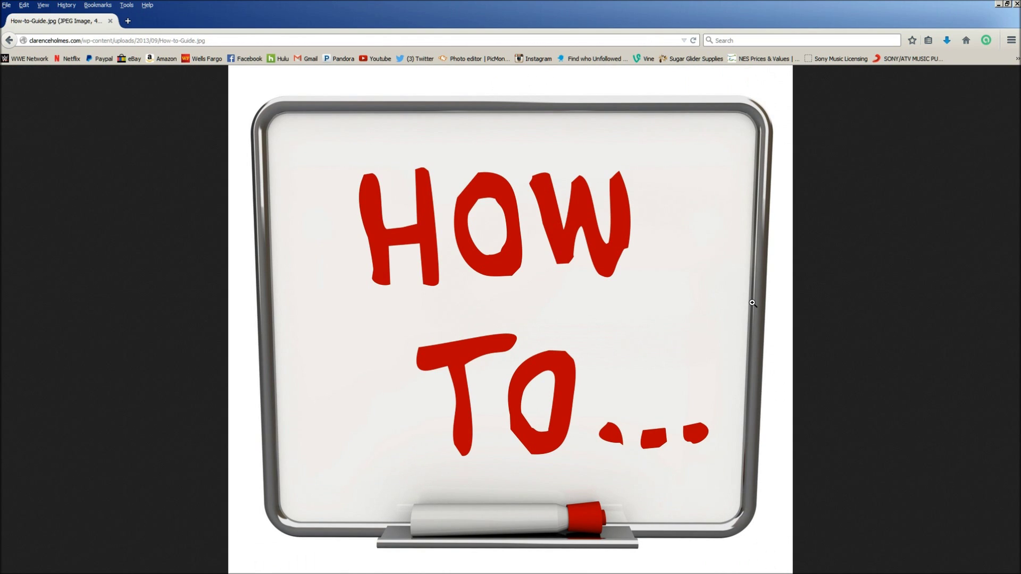
right_click(570, 296)
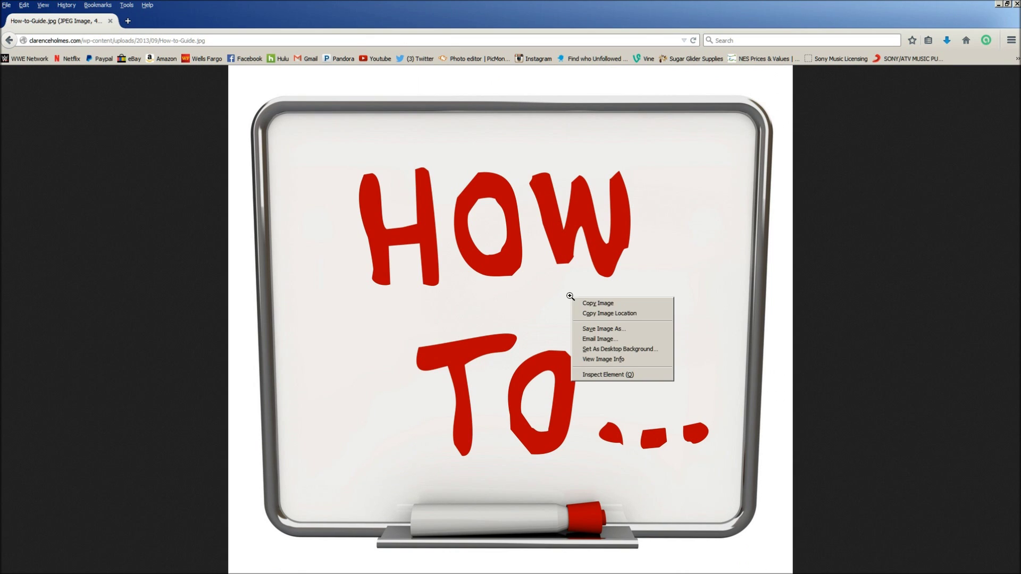
left_click(602, 330)
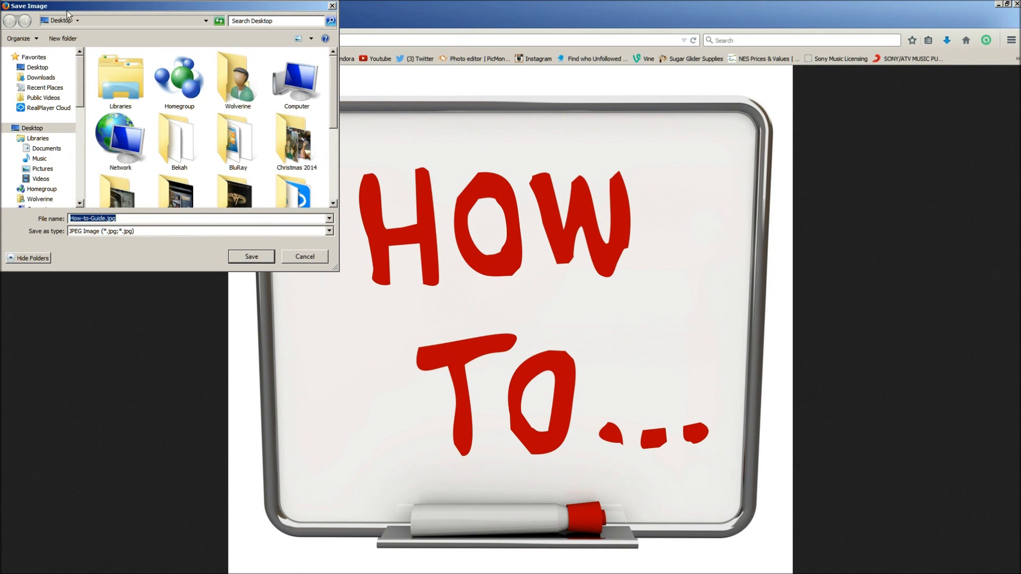
left_click(38, 68)
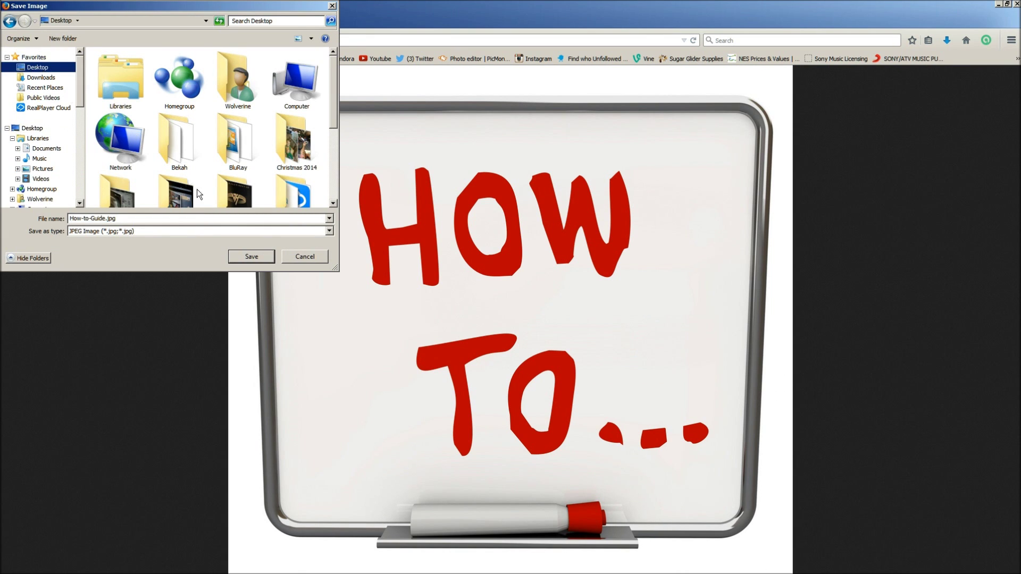
left_click(240, 253)
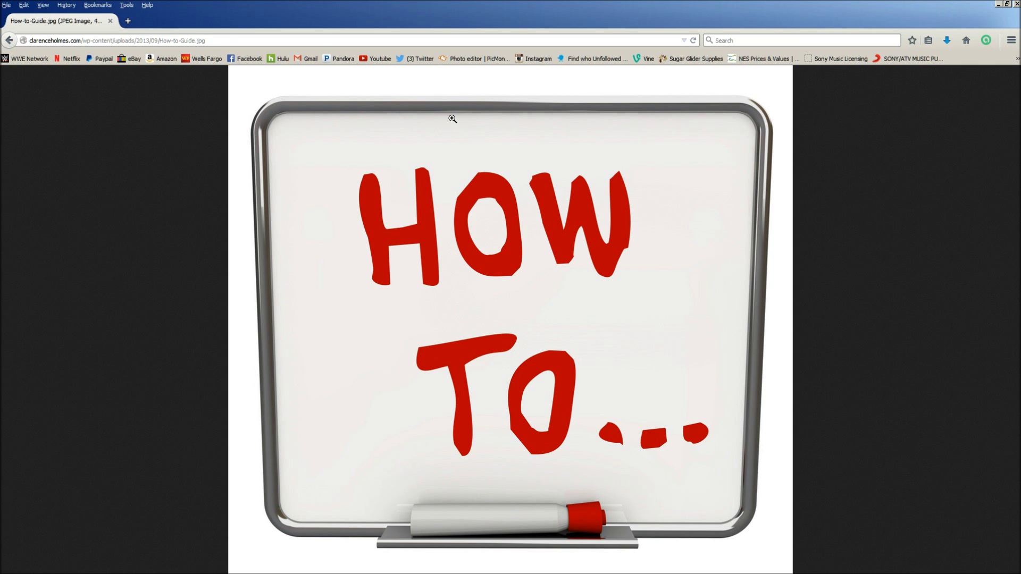
left_click(490, 57)
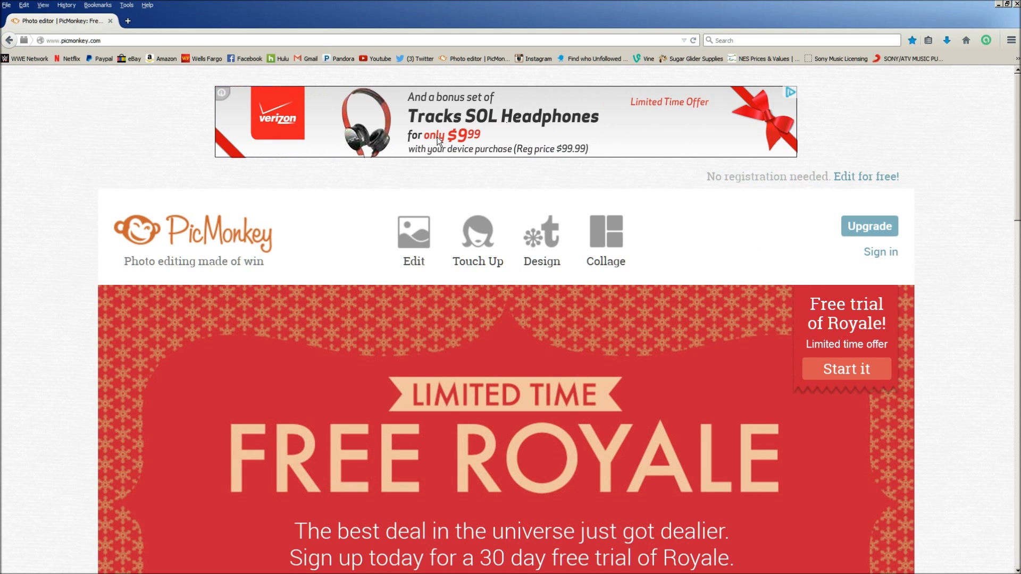
- Choose Edit and open How-to-Guide.jpg from the computer in PicMonkey
left_click(420, 228)
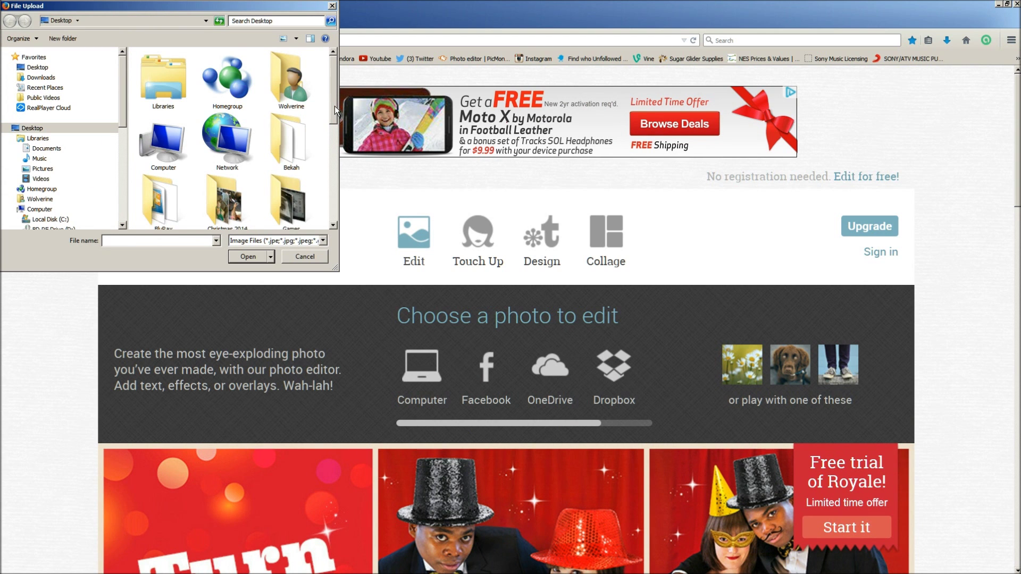
left_click_drag(334, 107, 330, 192)
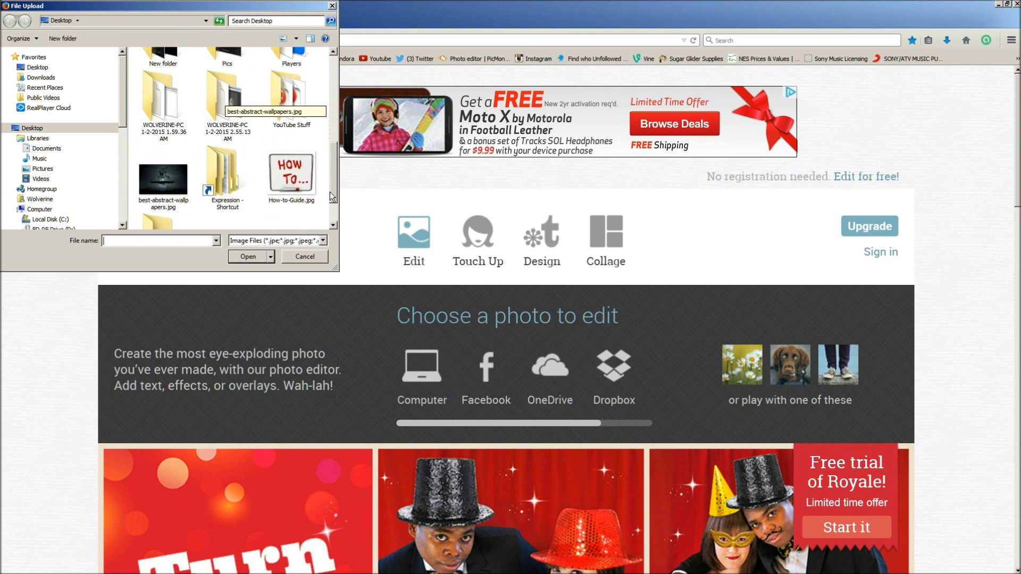
double_click(293, 181)
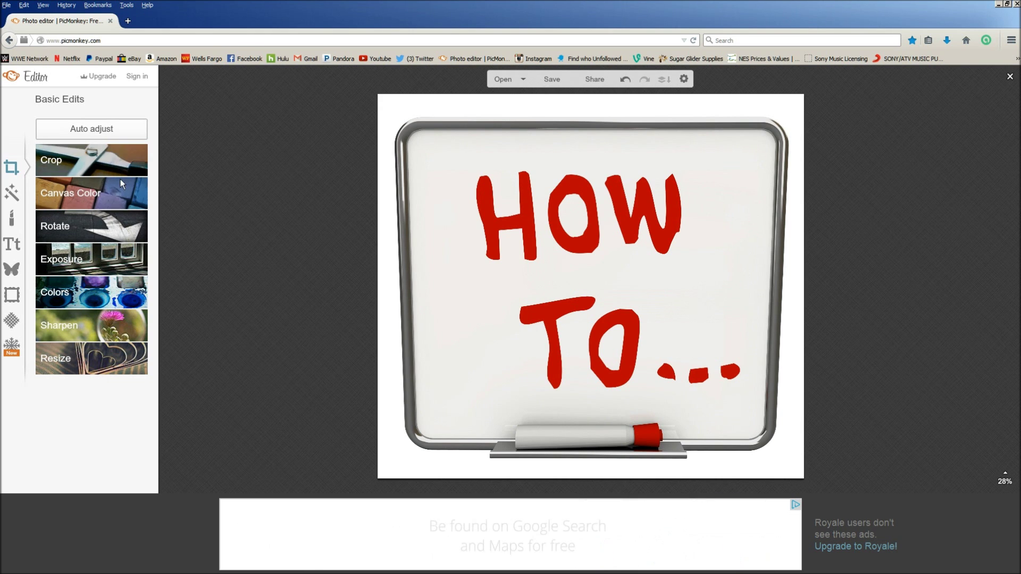
left_click(100, 168)
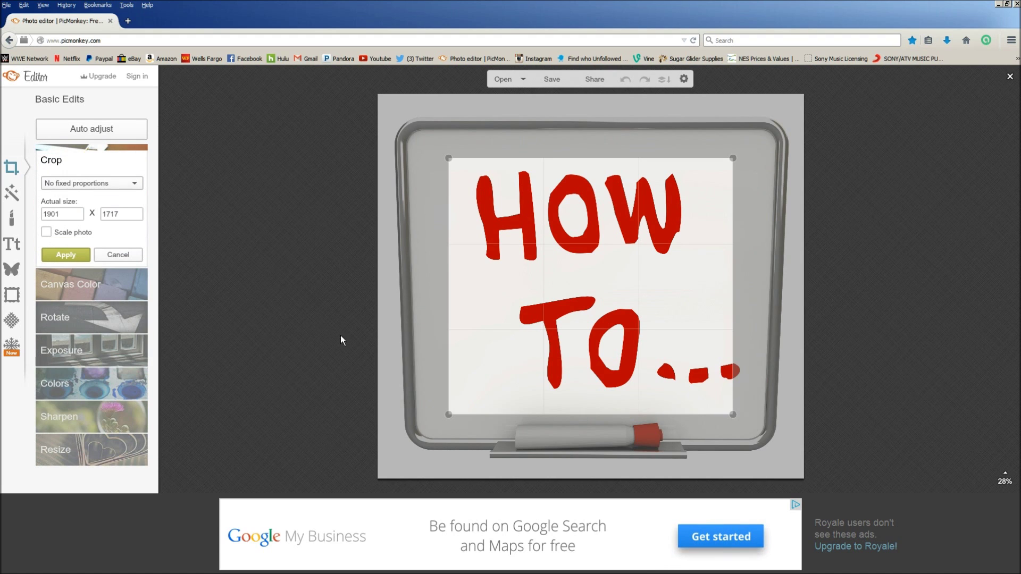
left_click_drag(506, 336, 502, 333)
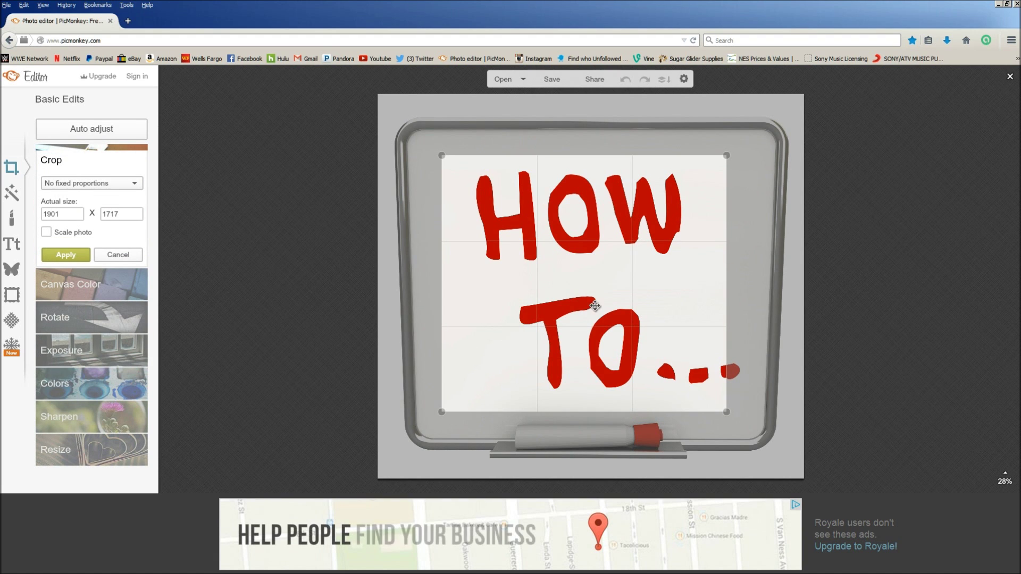
left_click(137, 255)
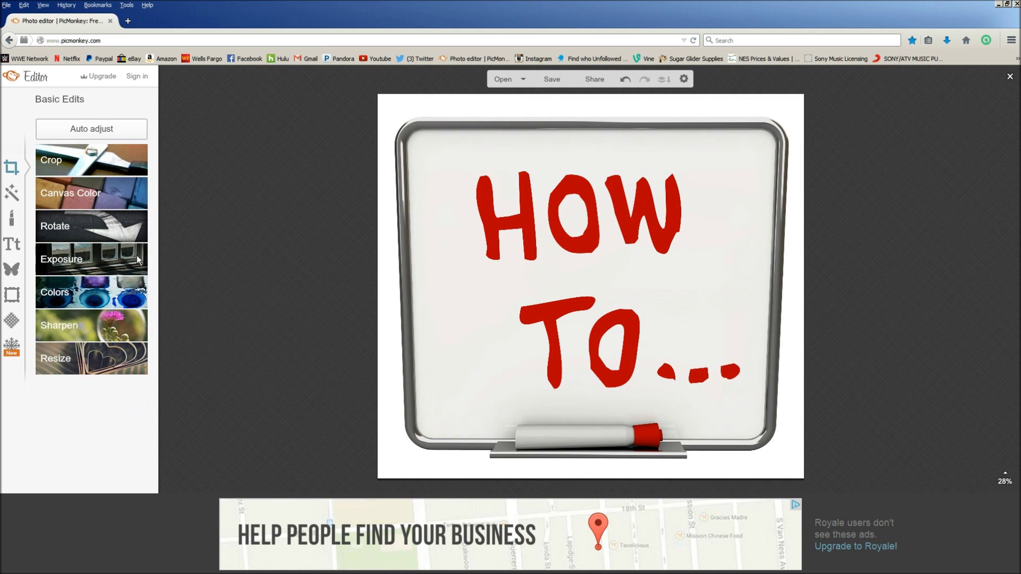
left_click(86, 197)
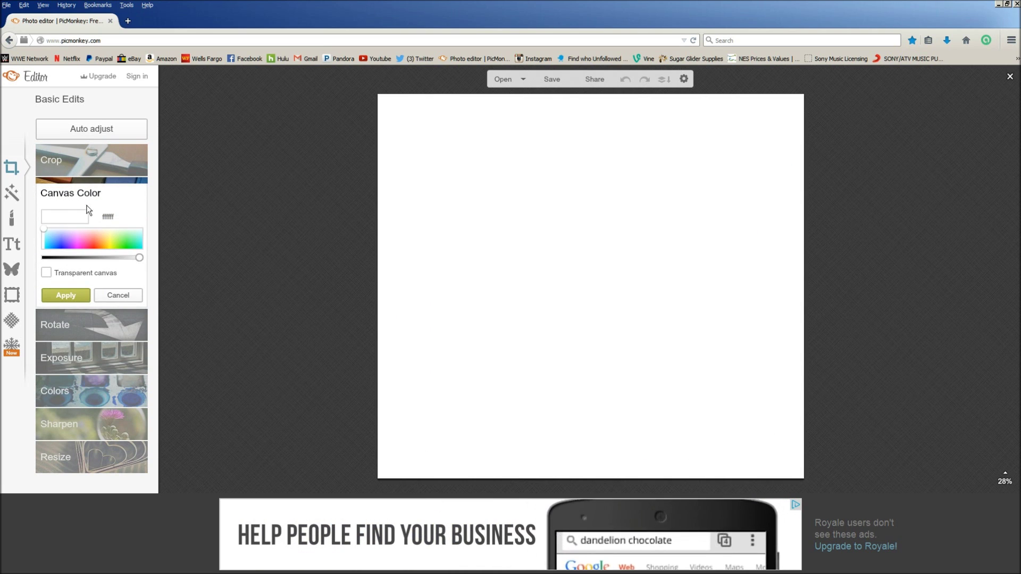
left_click(86, 237)
mouse_move(87, 239)
left_mouse_down()
mouse_move(128, 241)
mouse_move(51, 231)
left_mouse_up()
left_click(123, 295)
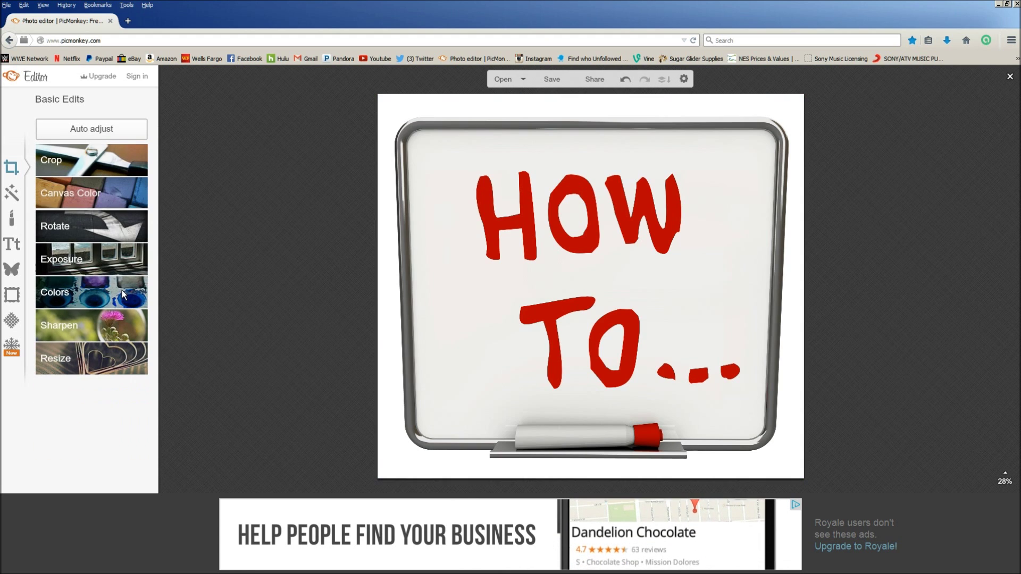
left_click(98, 229)
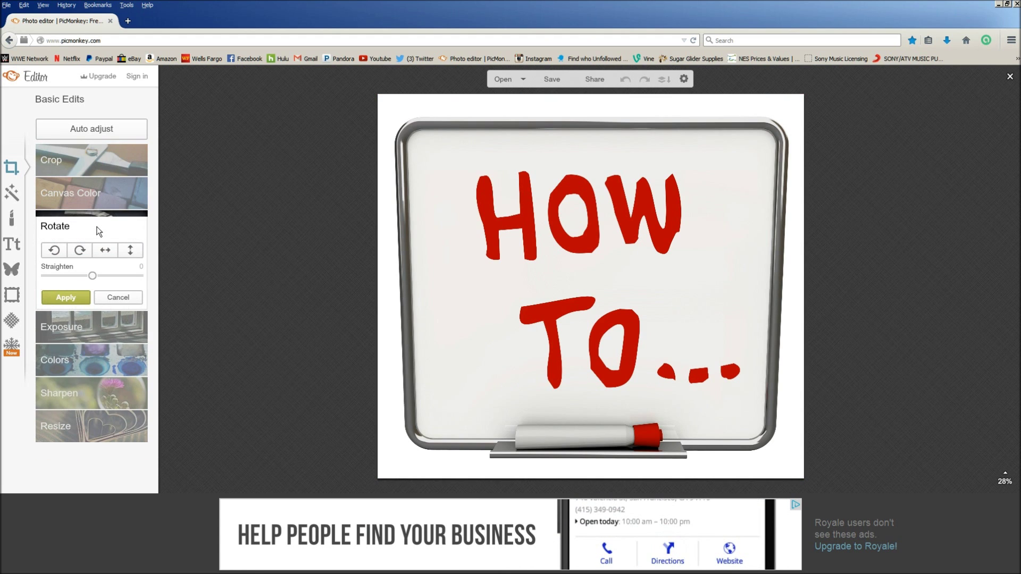
left_click(79, 250)
left_click(79, 250)
left_click(79, 250)
left_click(79, 250)
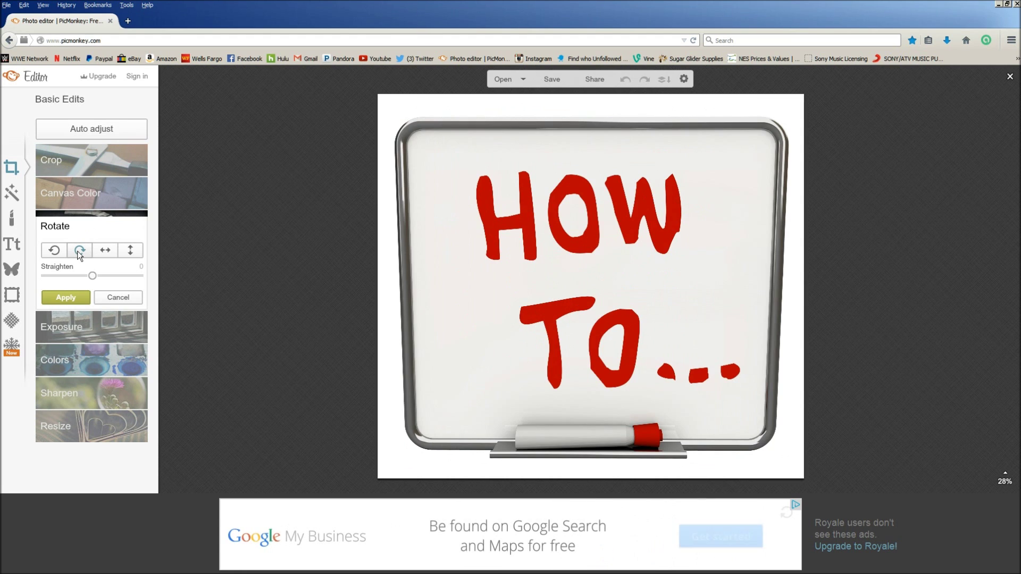
left_click(18, 246)
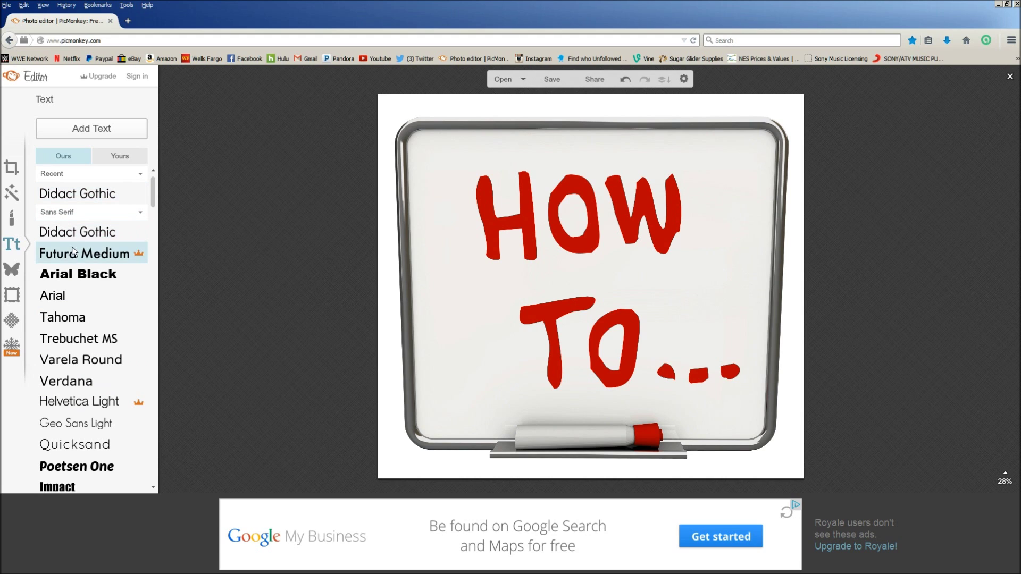
- Open the Overlays collection and choose to add an overlay from your own image files
left_click(22, 265)
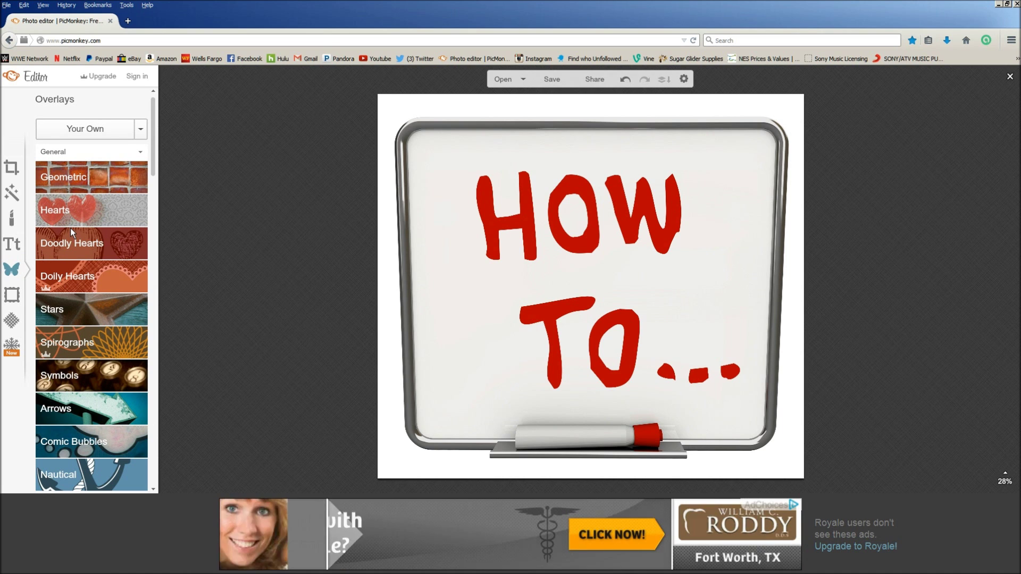
left_click(72, 133)
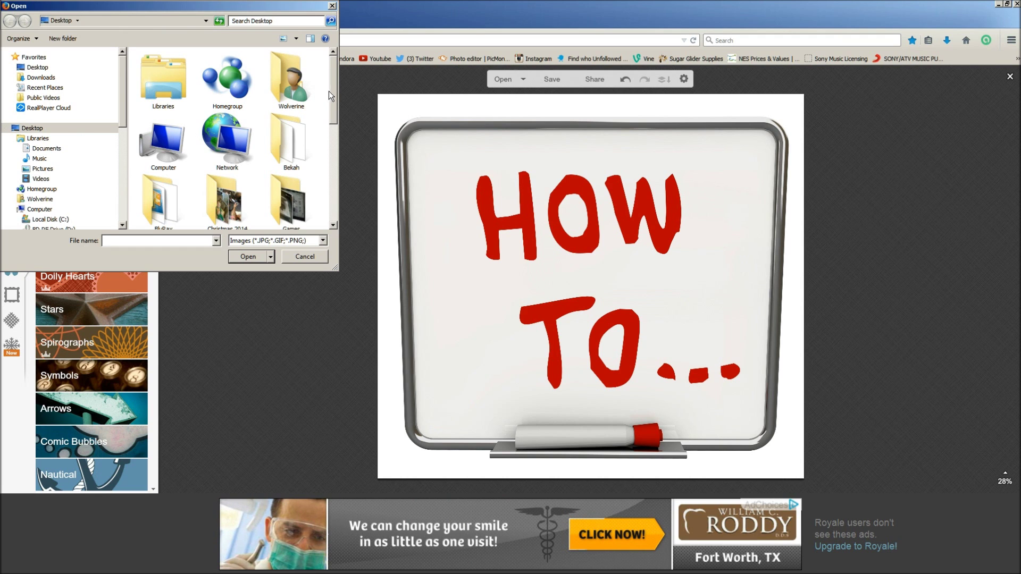
- Open the YouTube Stuff folder in the file window and scroll to its image files
left_click_drag(330, 95, 321, 154)
double_click(285, 157)
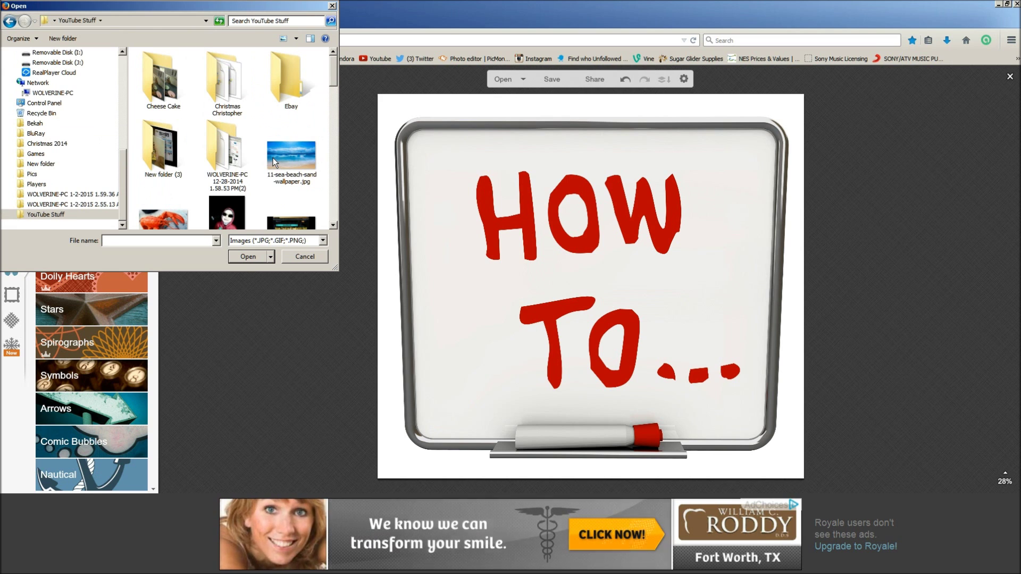
scroll(272, 159, "down", 10)
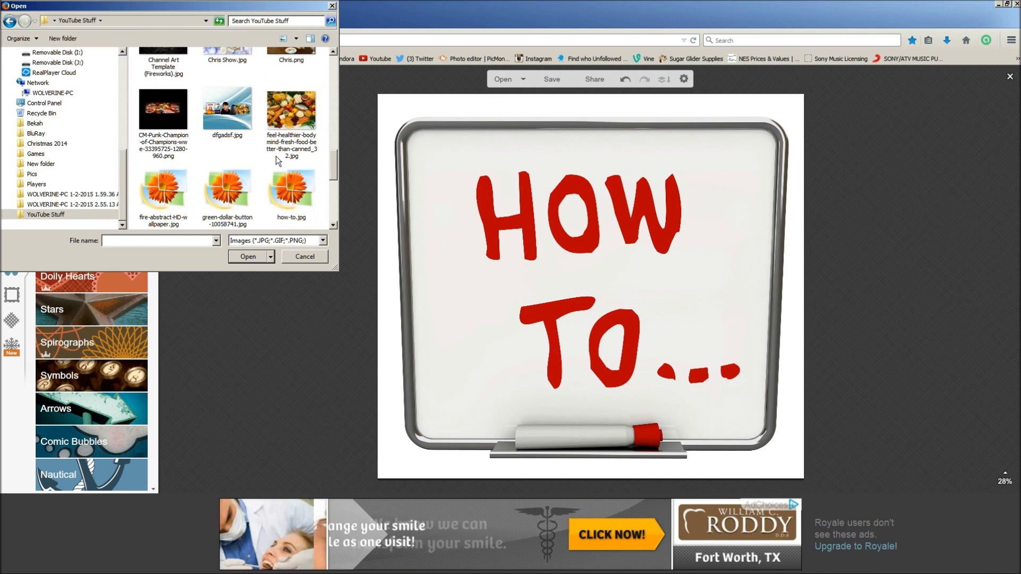
scroll(278, 161, "down", 3)
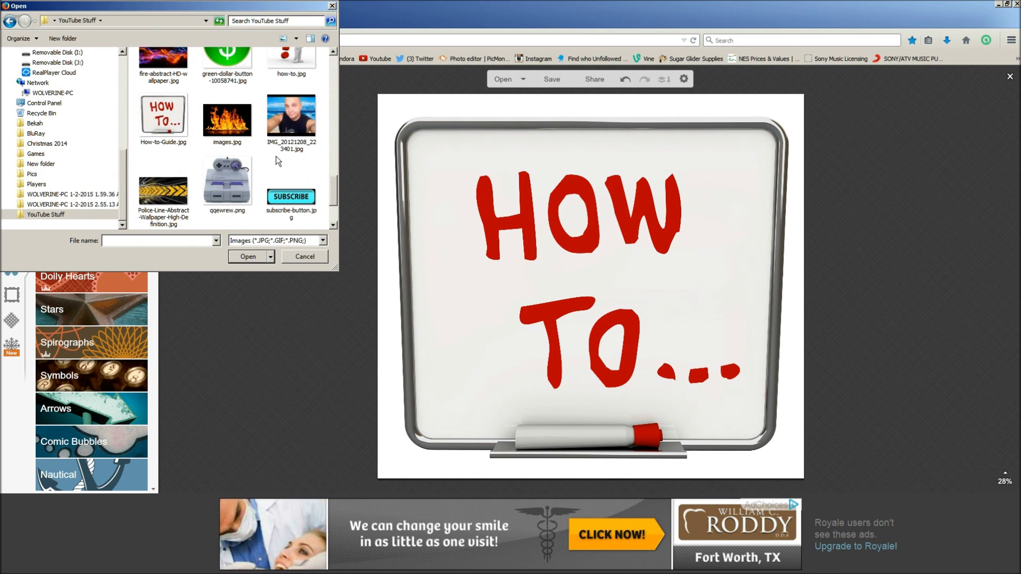
- Add images.jpg as a flame overlay, enlarge it and position it below the word HOW
double_click(235, 130)
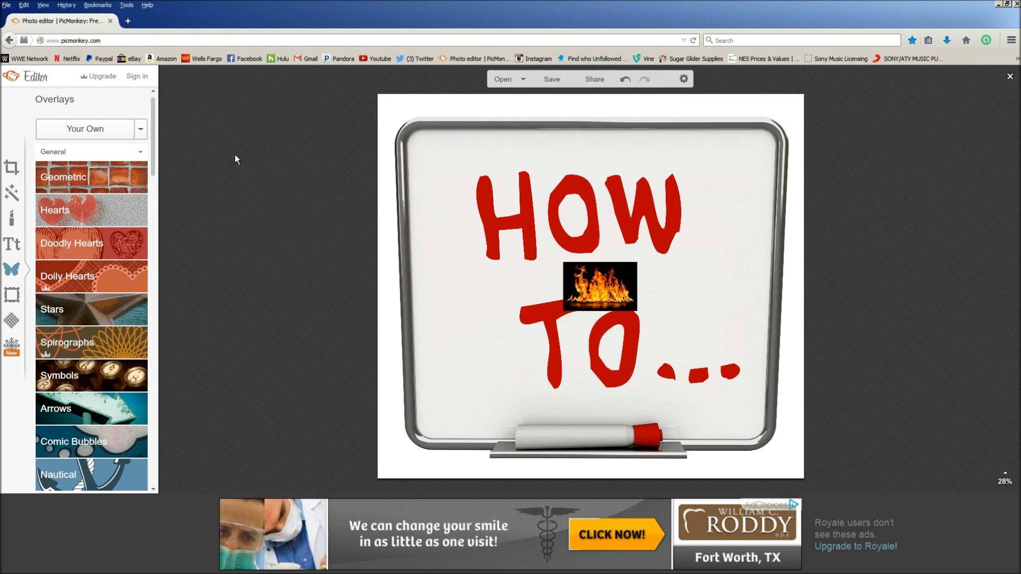
mouse_move(581, 285)
left_mouse_down()
mouse_move(476, 357)
mouse_move(431, 429)
mouse_move(397, 451)
left_mouse_up()
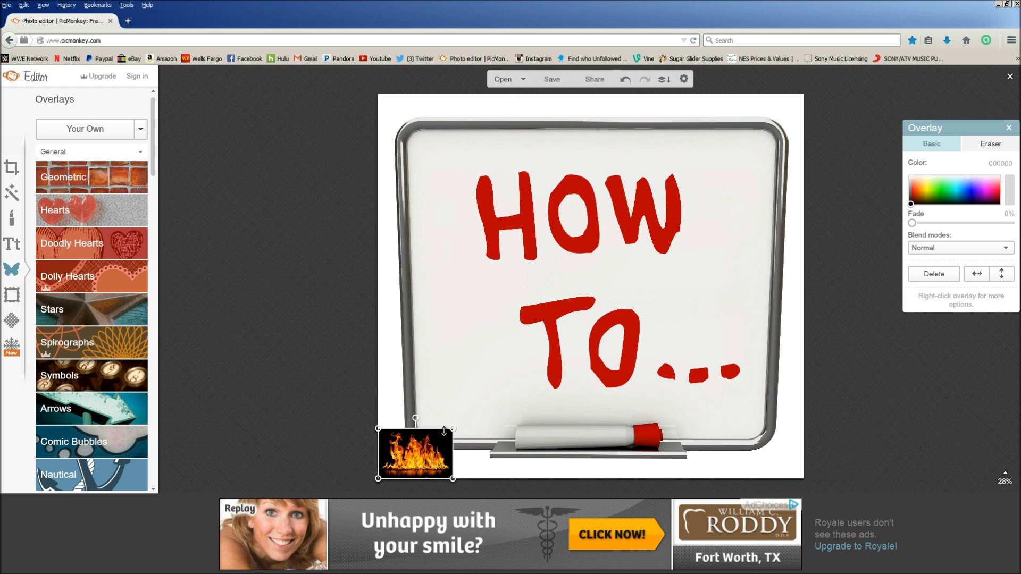
left_click_drag(454, 428, 557, 360)
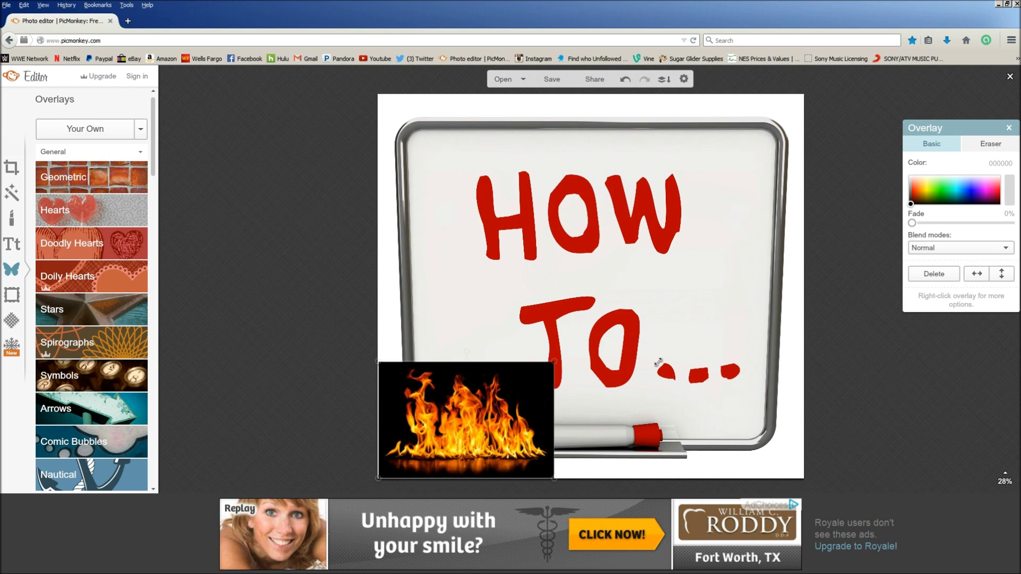
left_click_drag(471, 350, 468, 319)
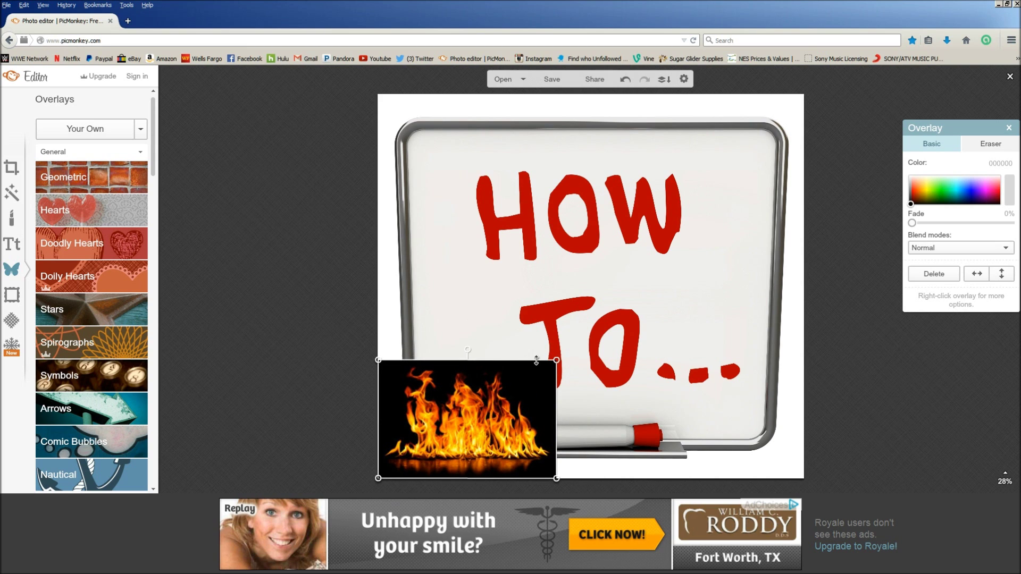
left_click_drag(556, 360, 973, 196)
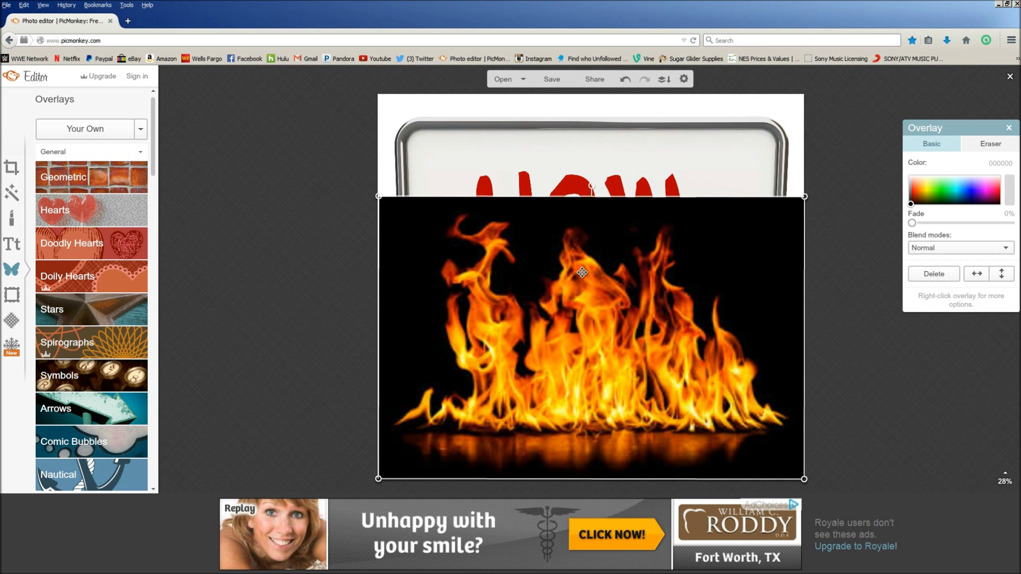
left_click_drag(582, 272, 580, 397)
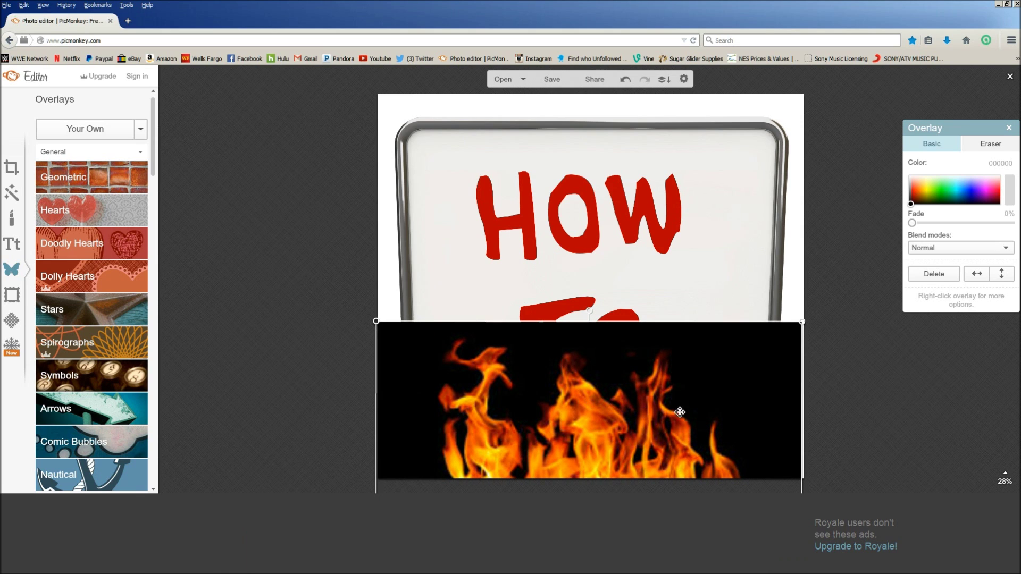
left_click(957, 245)
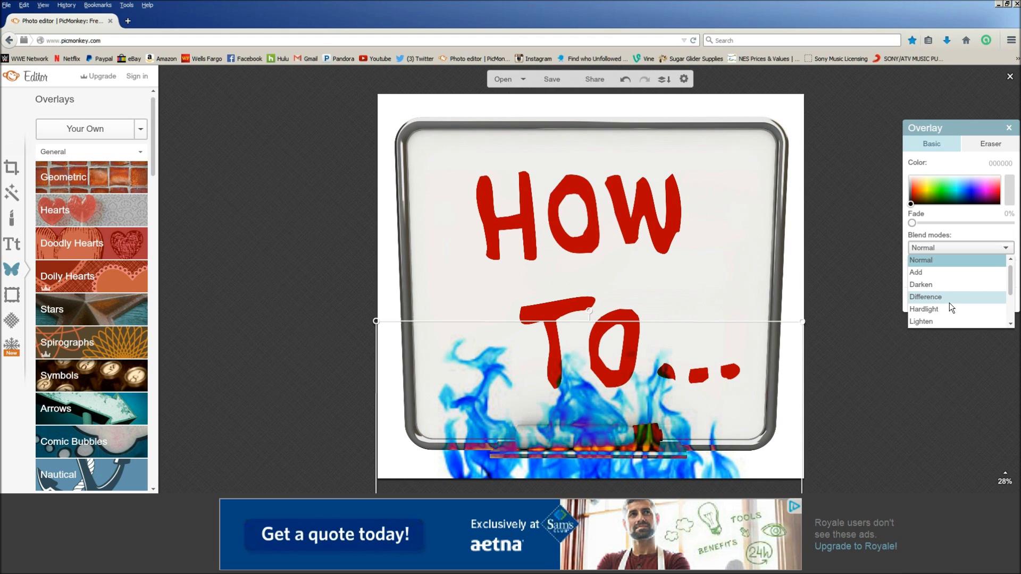
- Set the flame overlay's blend mode to Difference and deselect it to see the blue fire
left_click(950, 300)
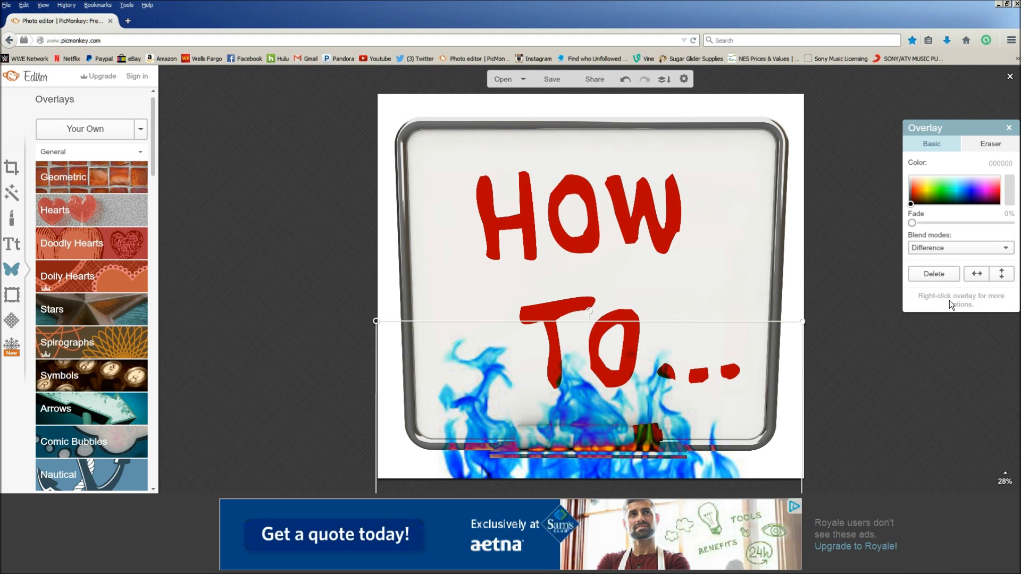
left_click(768, 280)
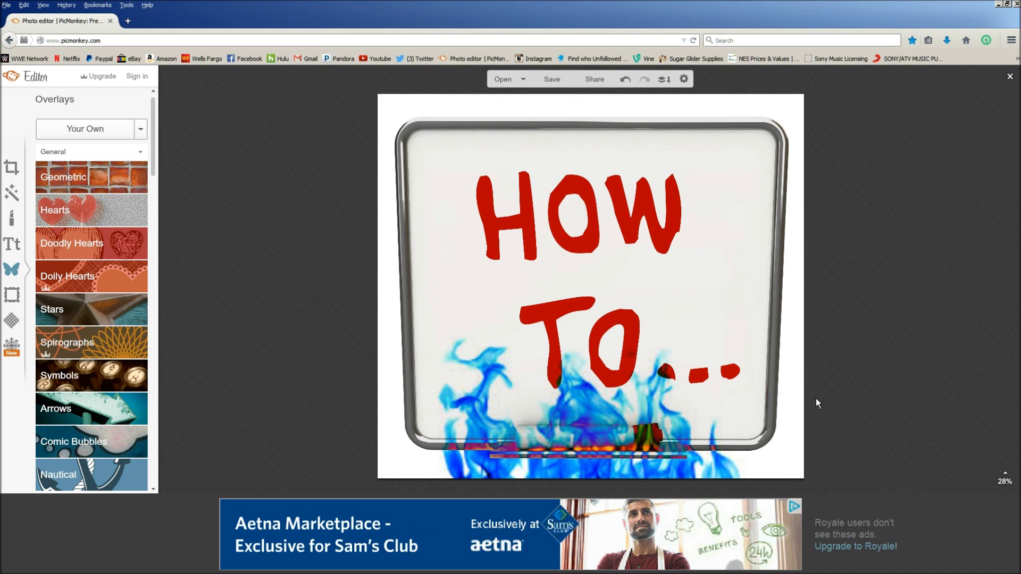
- Save to my computer as How-to-Guide.jpg on the Desktop, confirming the file replacement
left_click(553, 82)
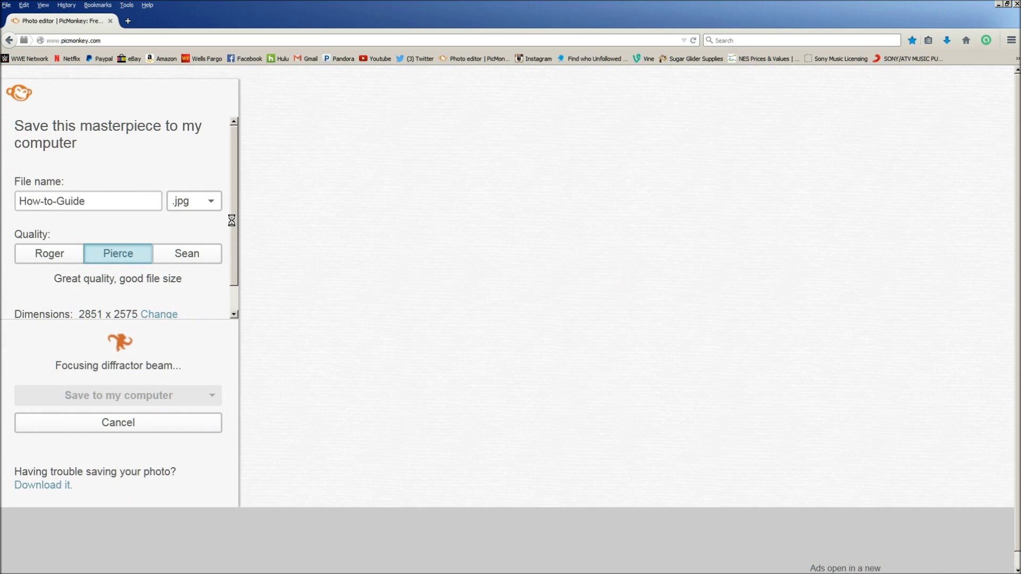
left_click(147, 396)
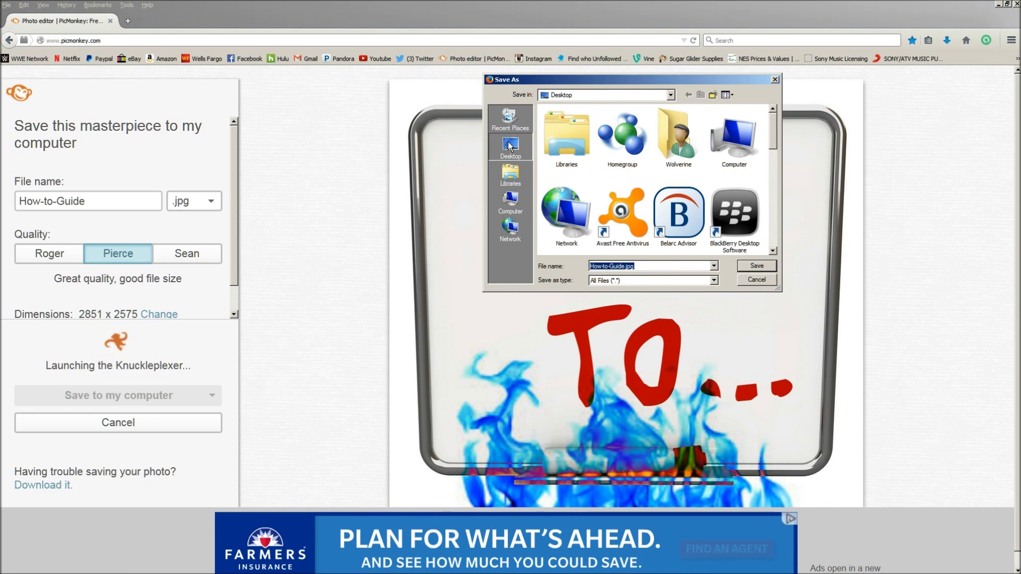
key("Return")
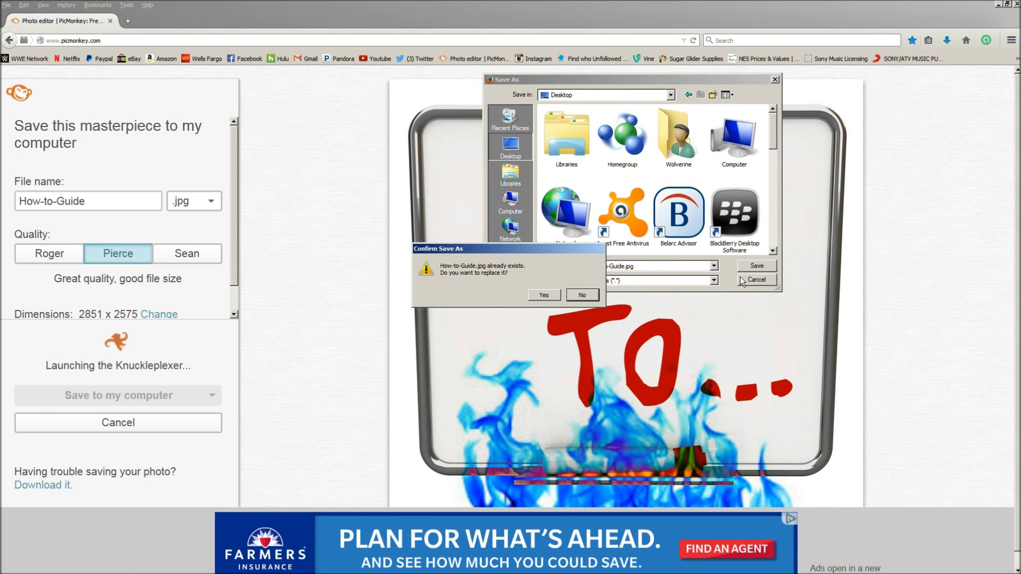
left_click(543, 295)
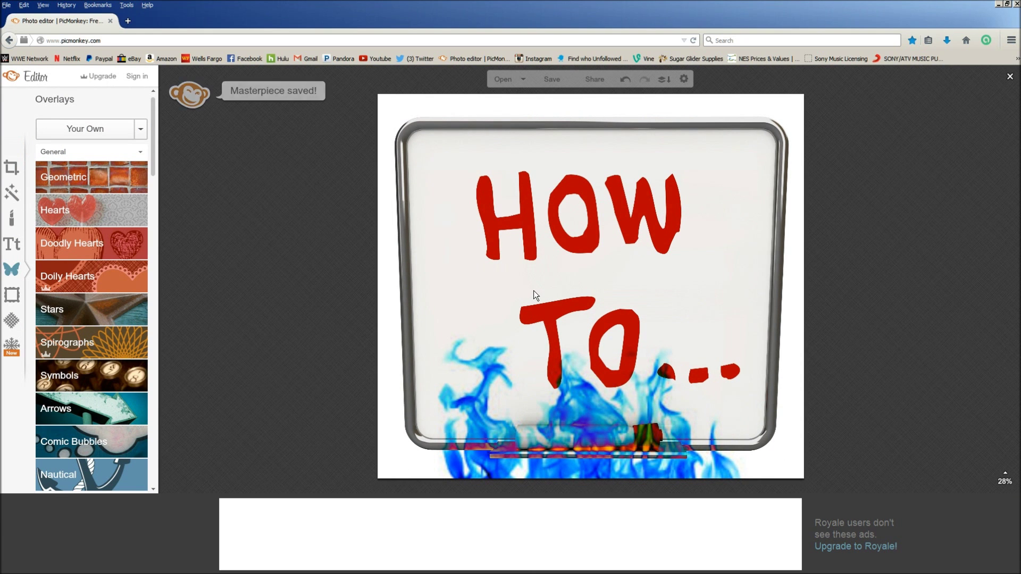
- Go from YouTube through My Channel and Video Manager to Channel > Branding, starting a watermark
left_click(375, 59)
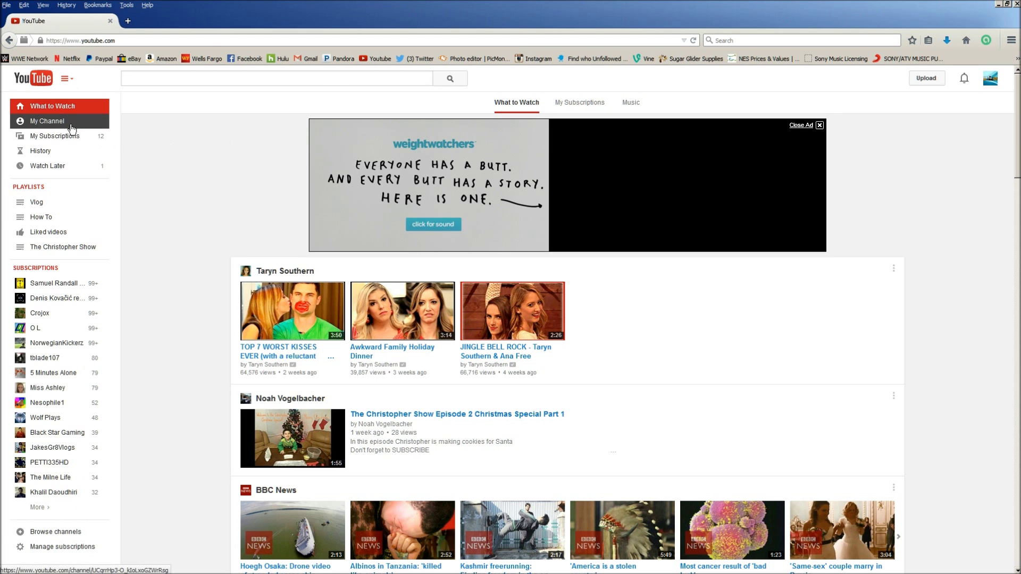
left_click(70, 126)
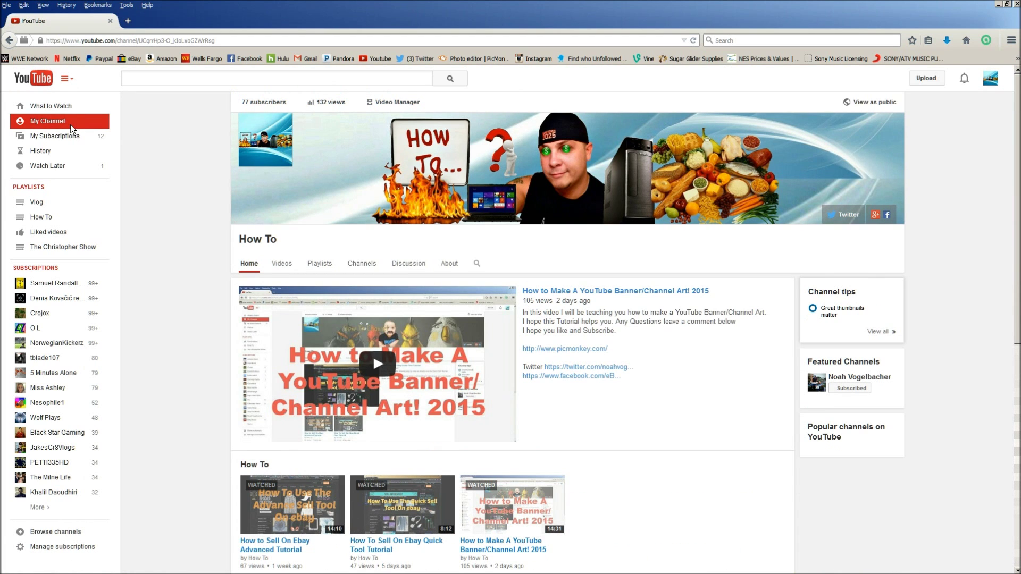
left_click(386, 105)
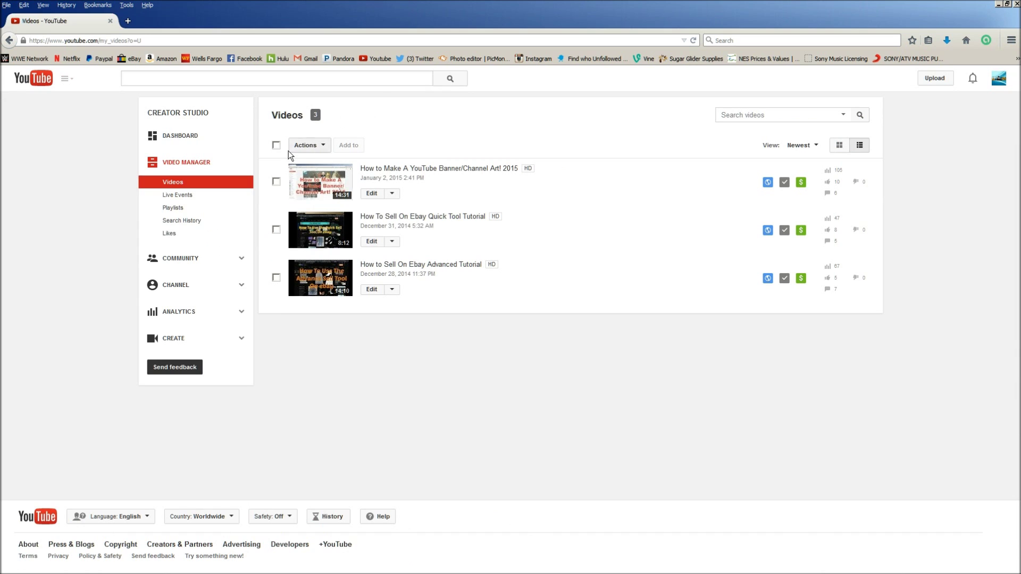
left_click(205, 290)
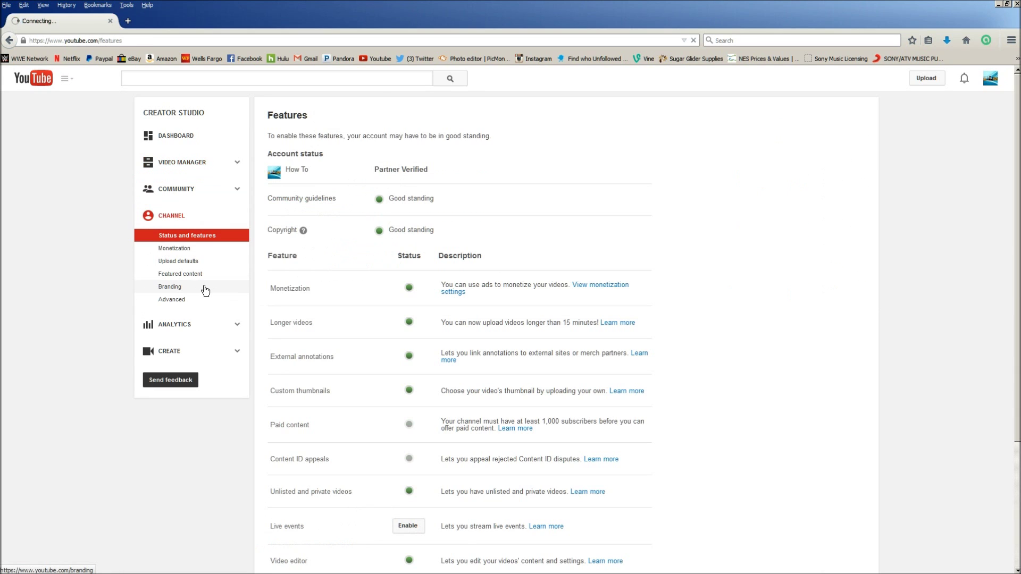
left_click(205, 290)
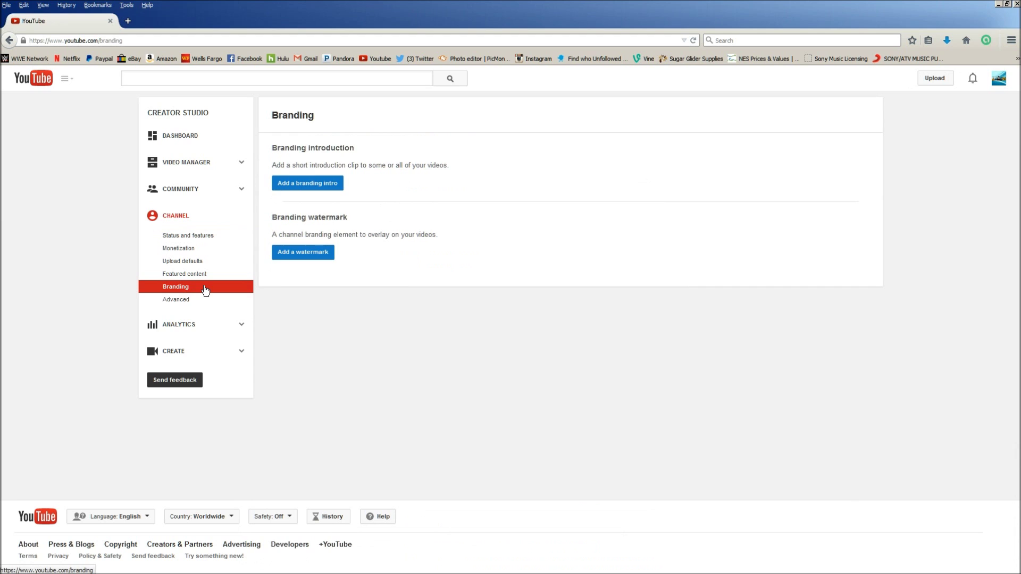
left_click(284, 252)
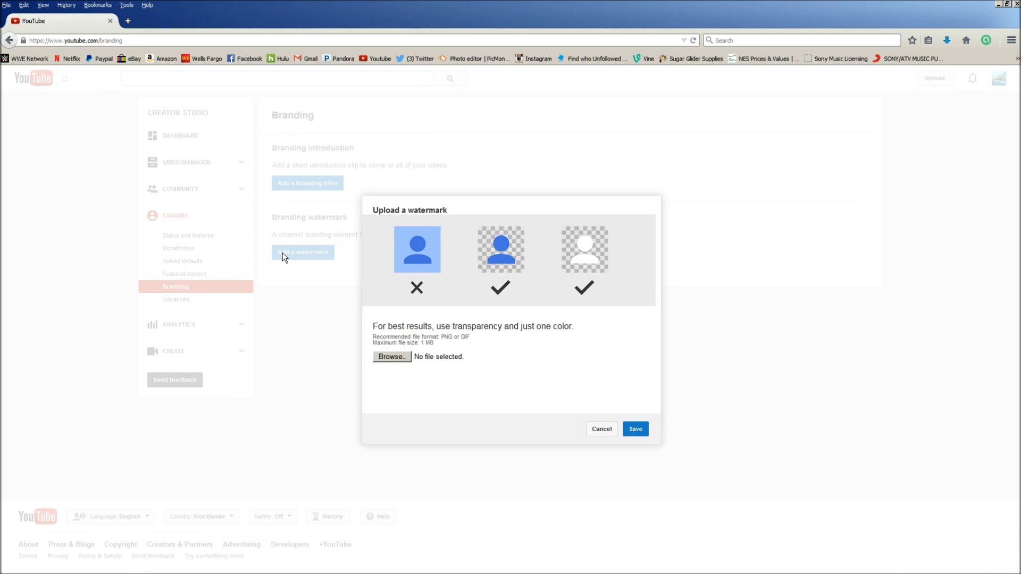
- Browse to How-to-Guide.jpg, select it as the watermark file and upload it
left_click(390, 357)
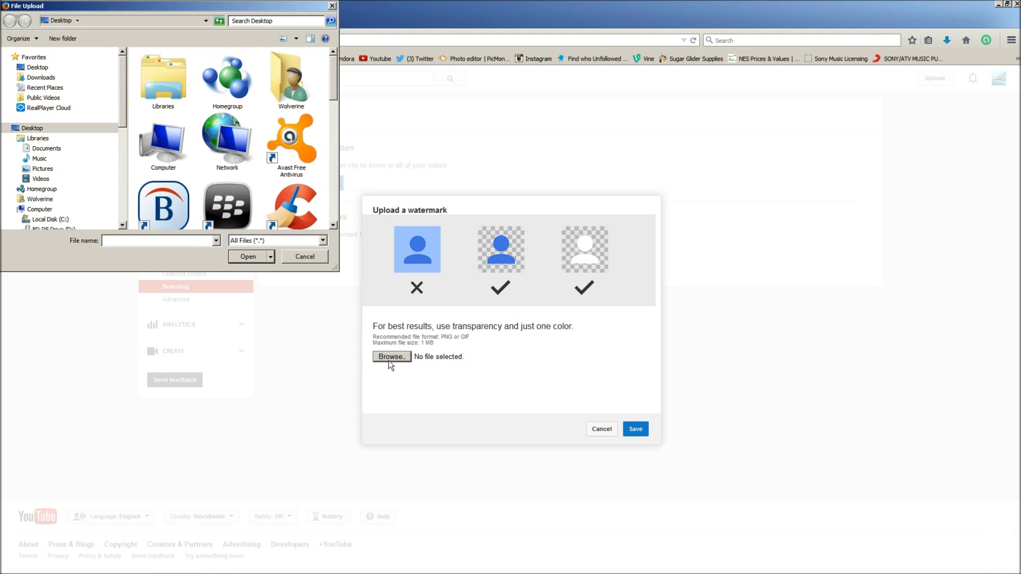
left_click_drag(334, 95, 334, 145)
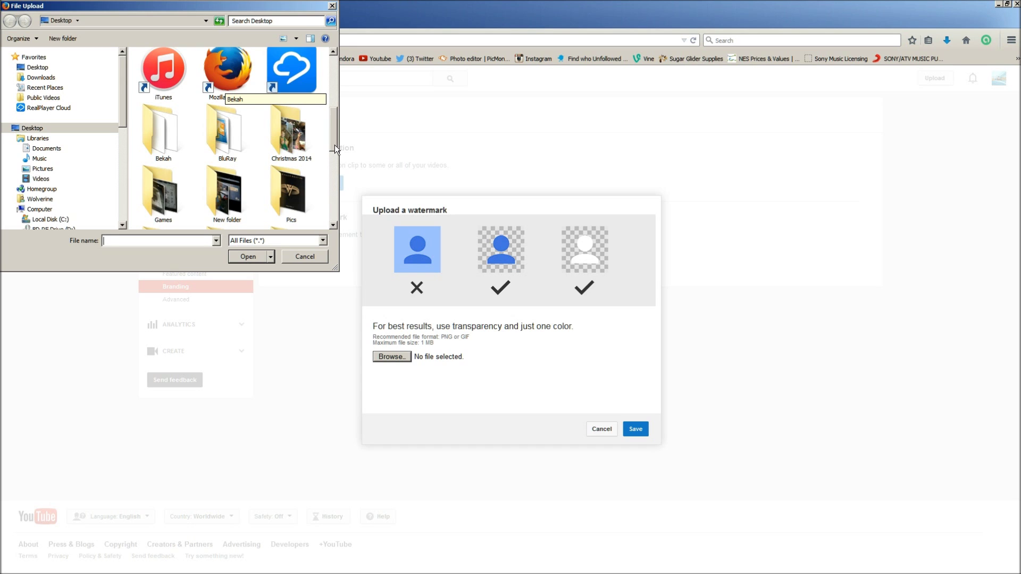
left_click_drag(335, 146, 335, 205)
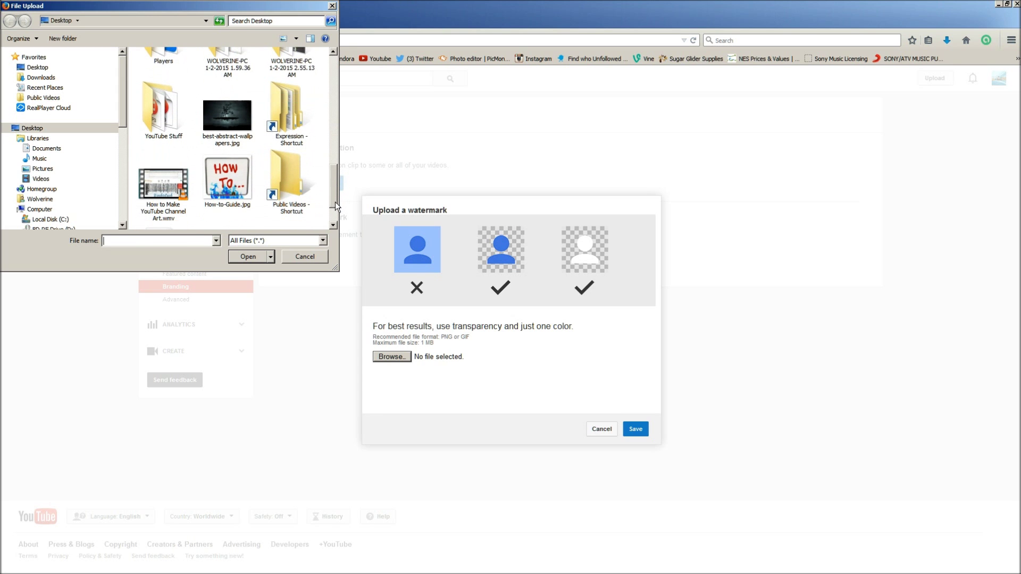
double_click(215, 178)
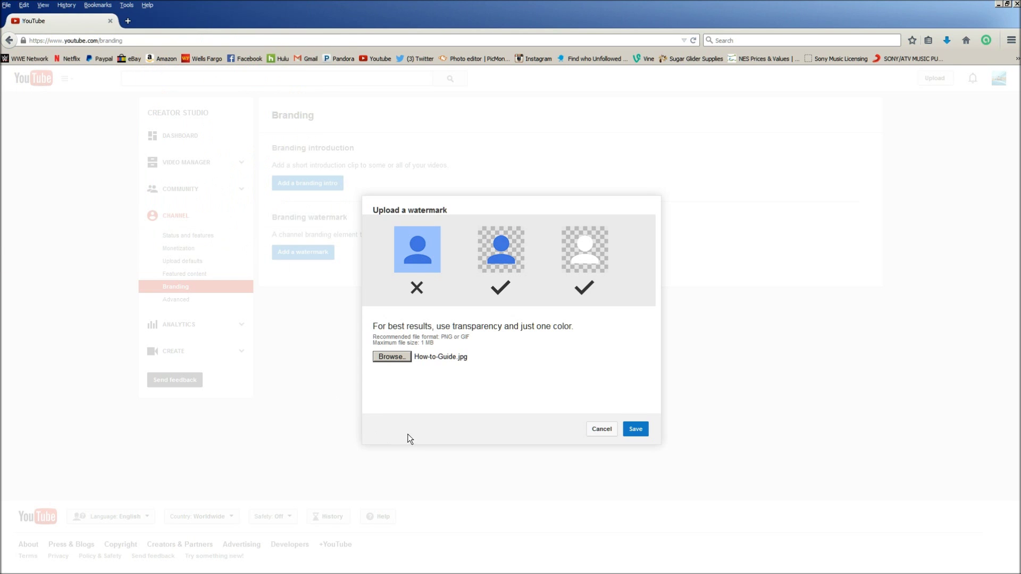
left_click(636, 431)
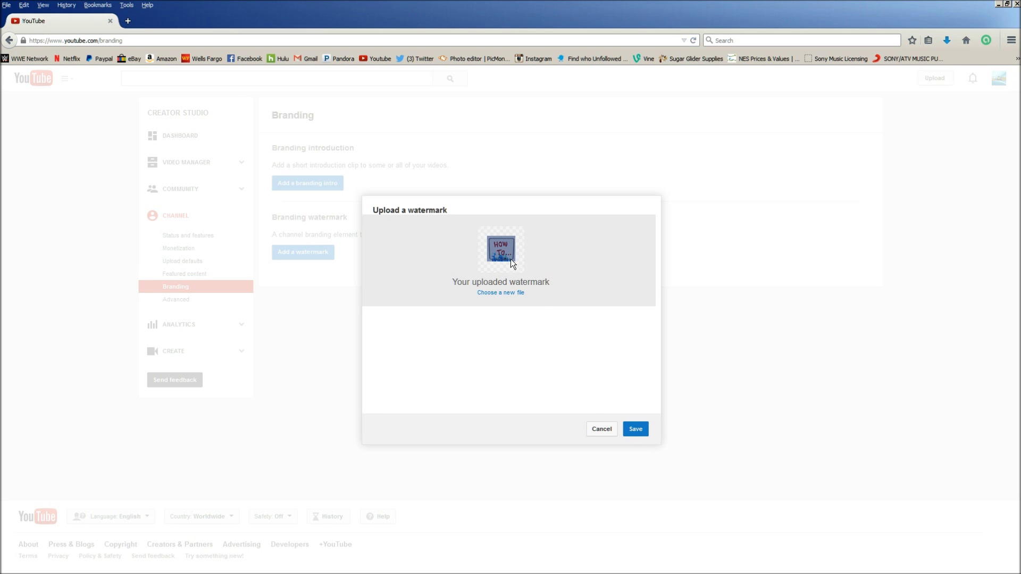
- Save the How-to-Guide.jpg watermark and set its display time to Entire video
left_click(637, 430)
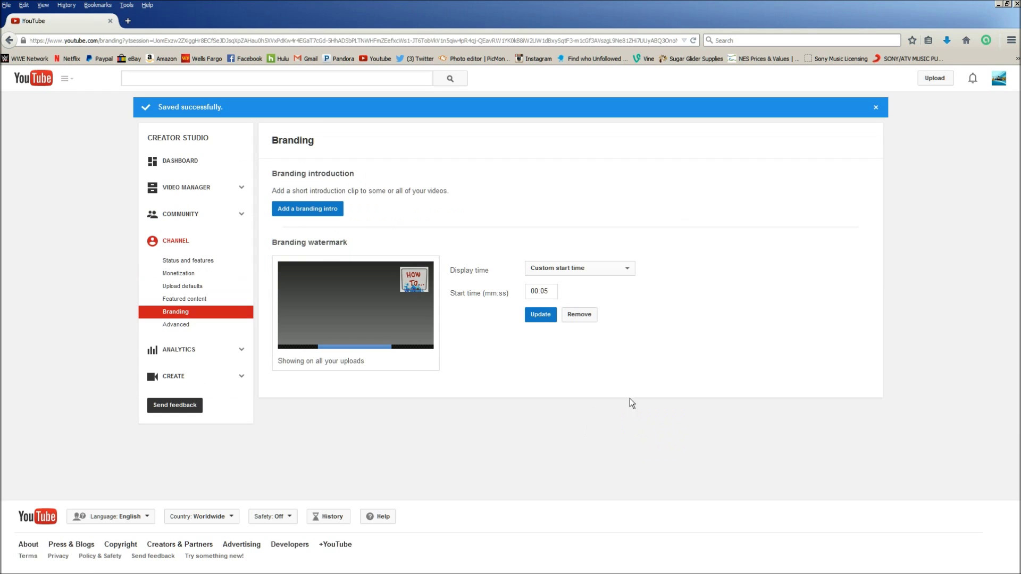
left_click(625, 271)
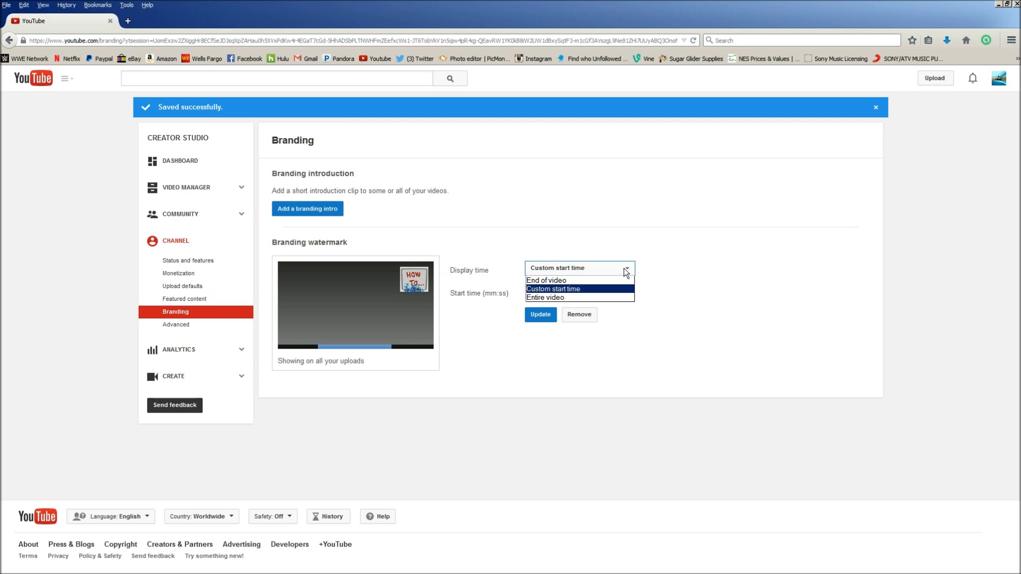
left_click(623, 299)
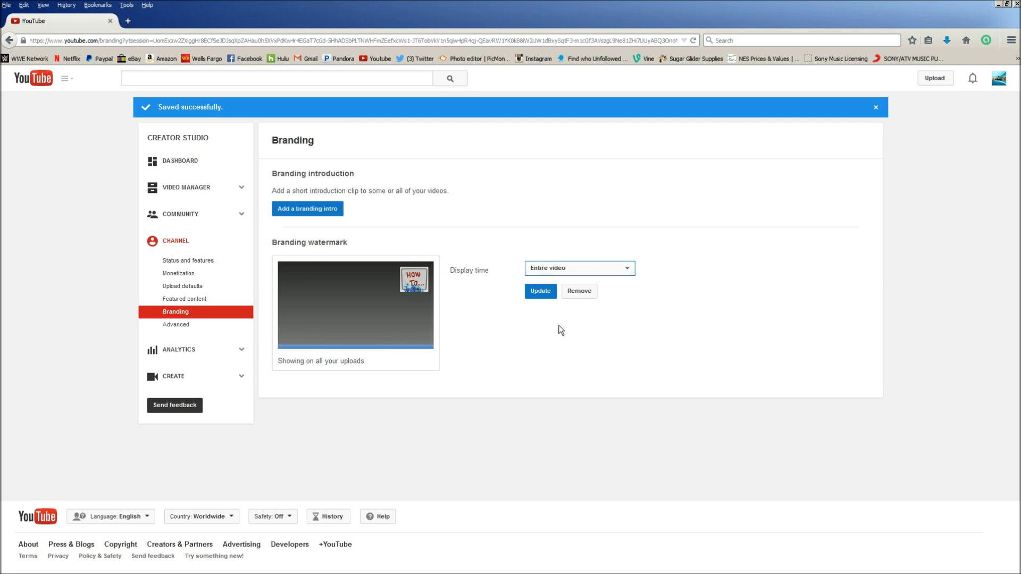
left_click(542, 294)
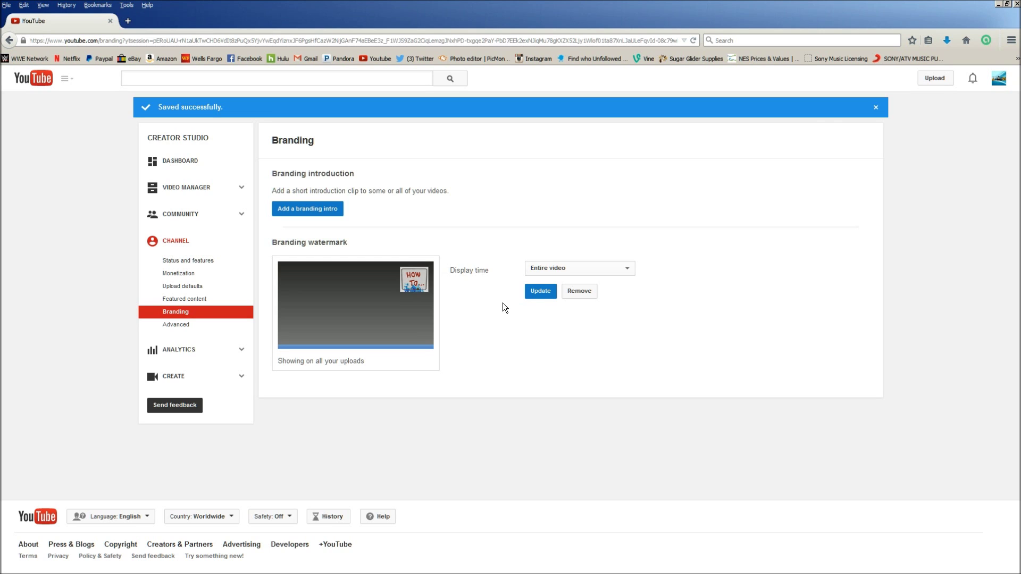
- Dismiss the saved banner and open 'How to Make A YouTube Banner/Channel Art! 2015' from Video Manager
left_click(878, 108)
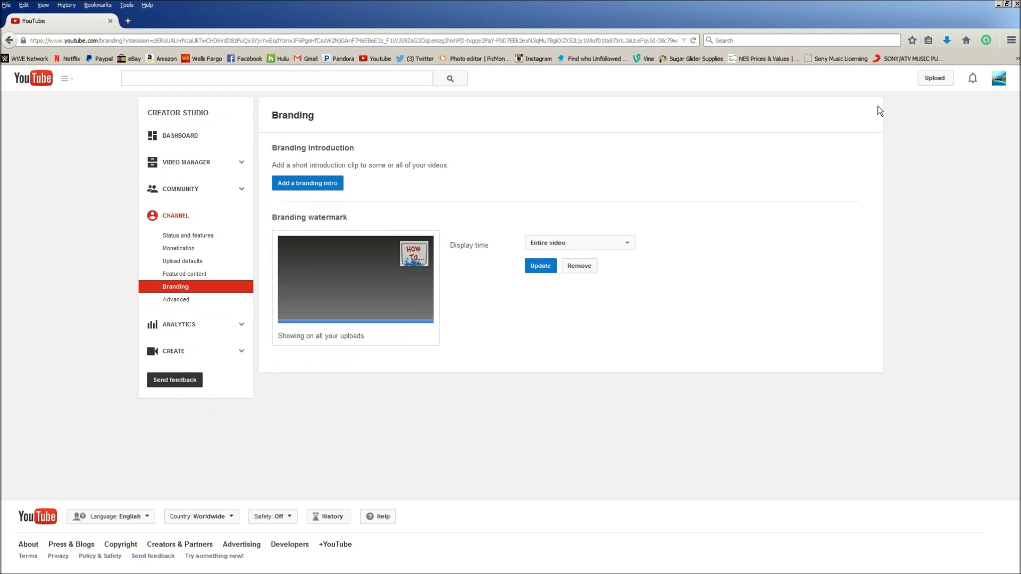
left_click(208, 162)
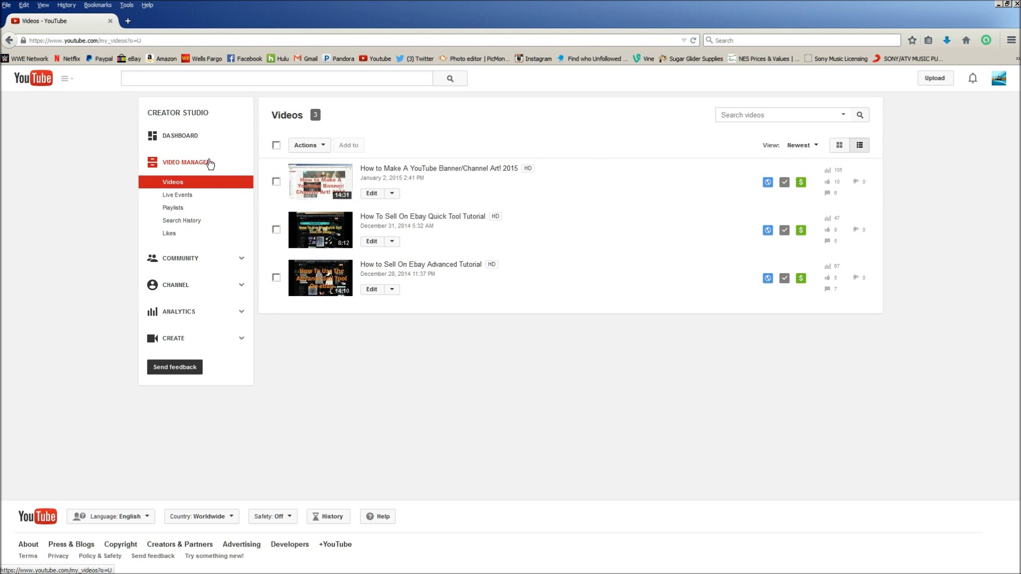
left_click(333, 183)
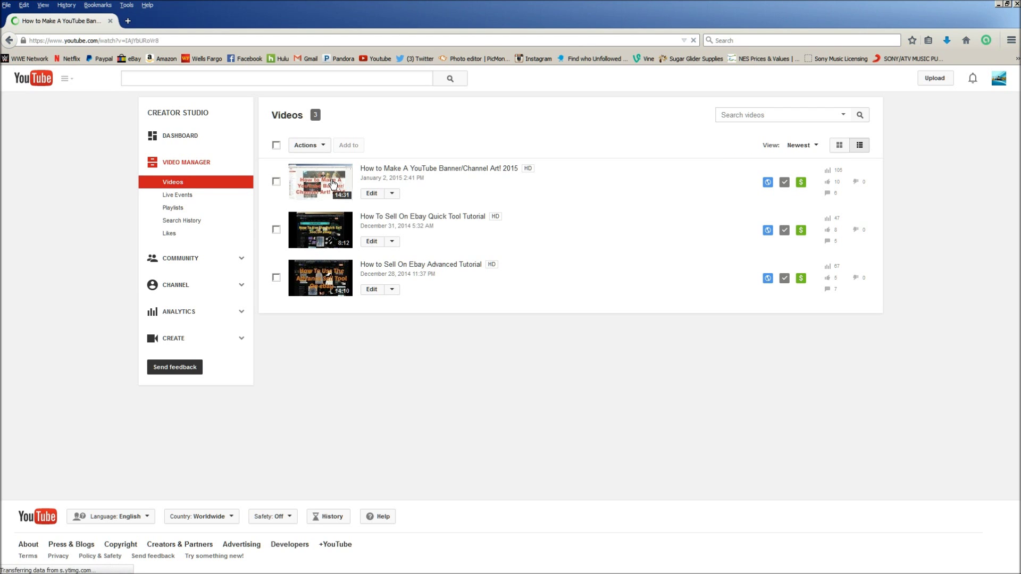